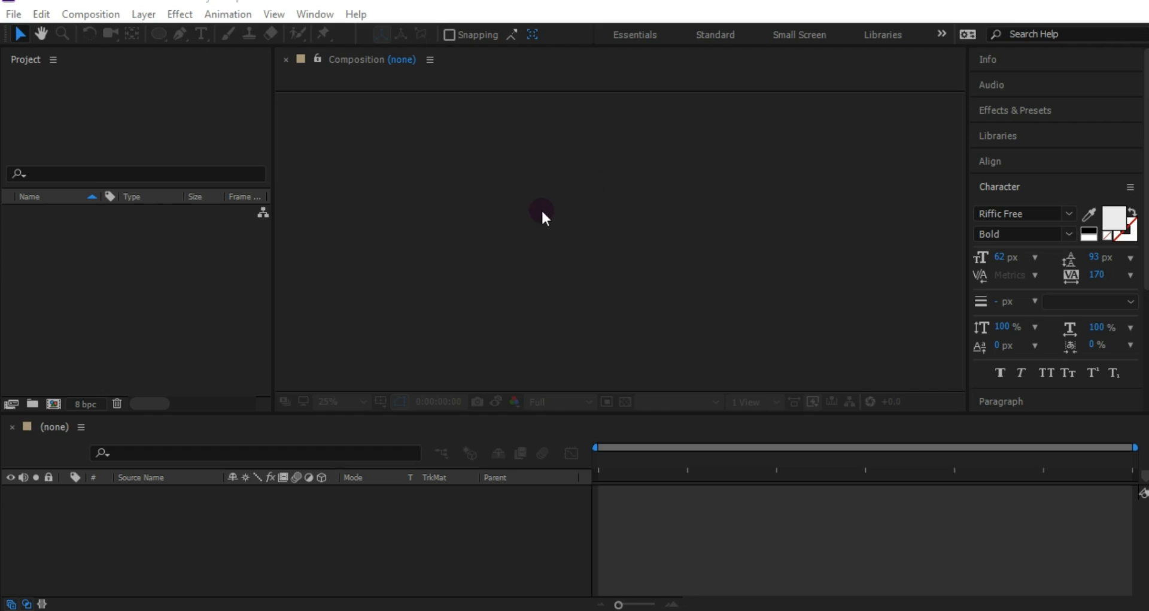
Step: Create a composition named BOUNCE from the HDTV 1080 29.97 preset with a duration of 3 seconds
{"action": "left_click", "coordinate": [54, 404]}
{"action": "left_click", "coordinate": [106, 17]}
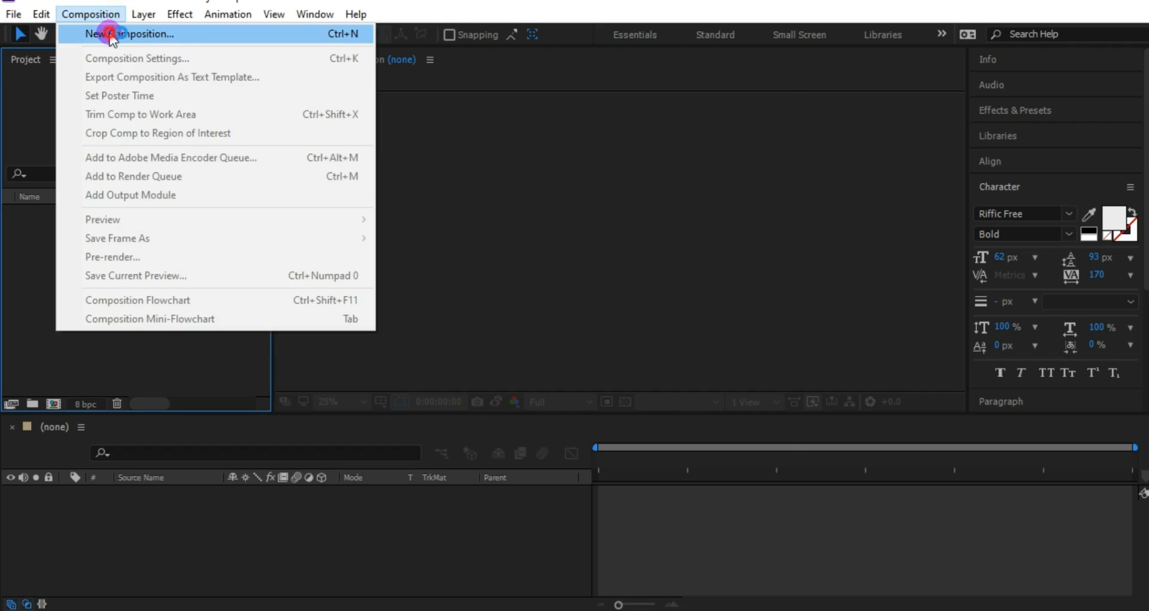
{"action": "left_click", "coordinate": [111, 34]}
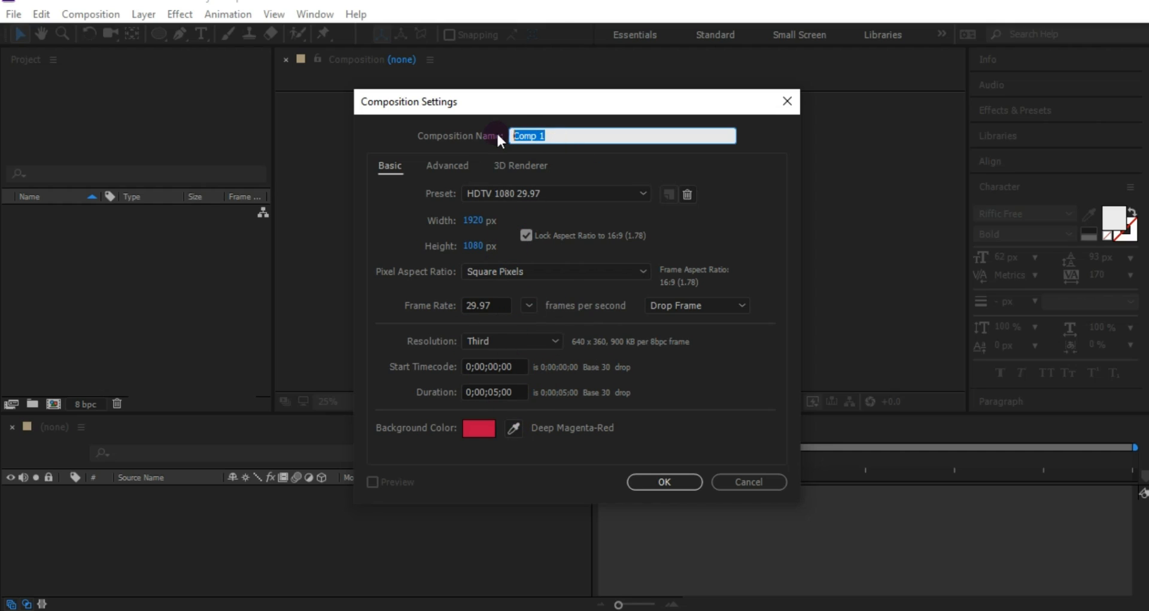
{"action": "type", "text": "BOUNCE"}
{"action": "left_click", "coordinate": [496, 394]}
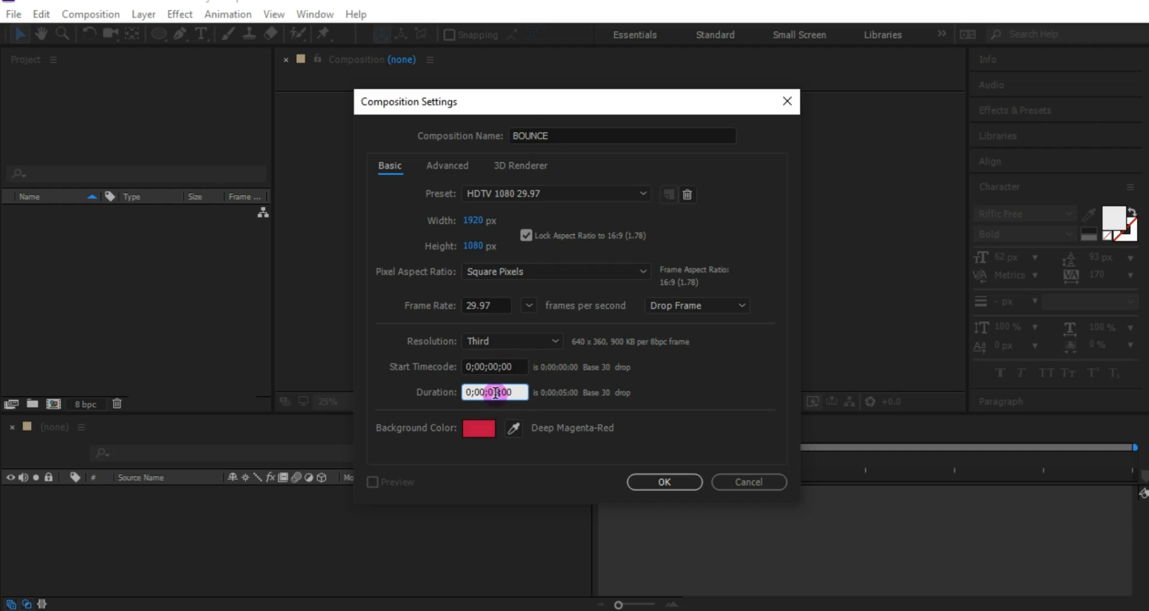
{"action": "left_click_drag", "start_coordinate": [498, 392], "coordinate": [495, 391]}
{"action": "type", "text": "3"}
{"action": "left_click", "coordinate": [662, 479]}
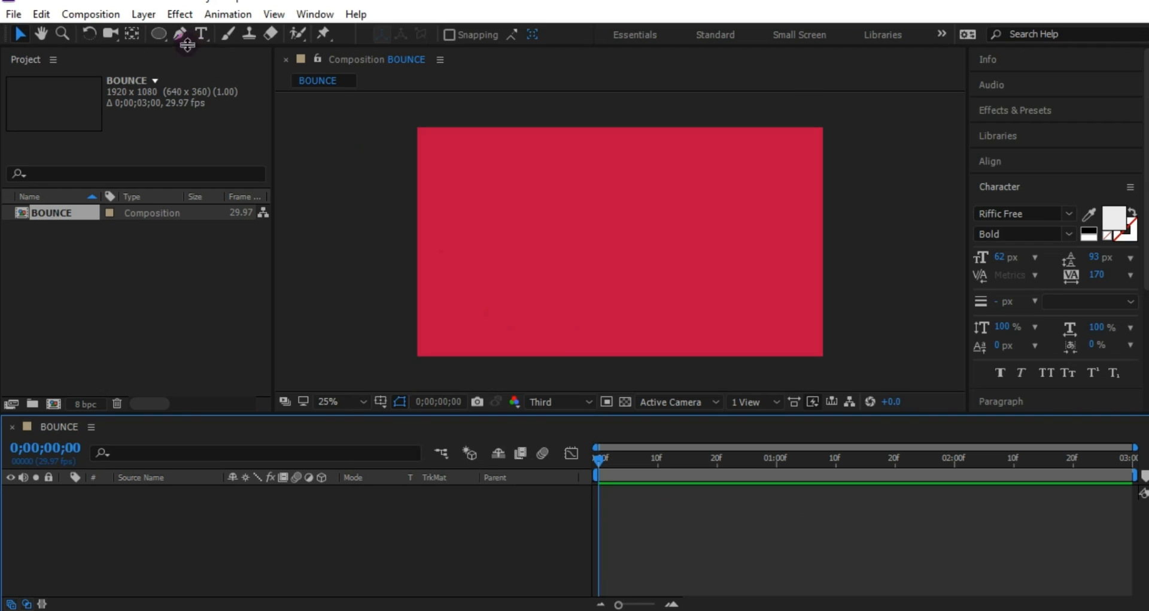
Step: Draw a thin dark blue rectangle spanning almost the full width of the composition near its lower edge
{"action": "left_click", "coordinate": [163, 37]}
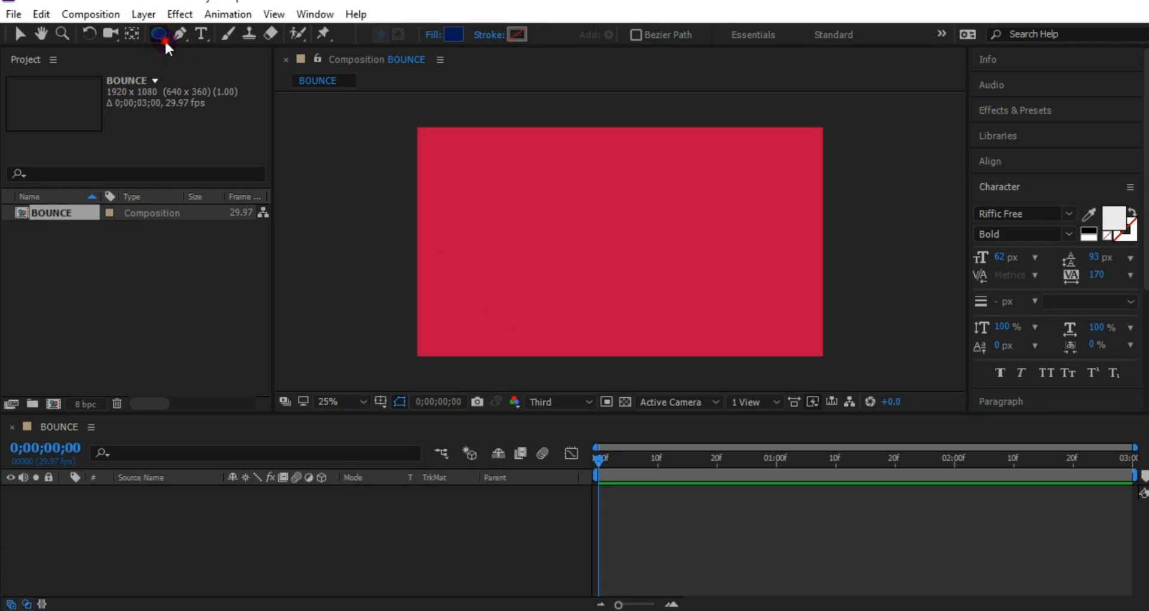
{"action": "left_click", "coordinate": [164, 38]}
{"action": "left_click", "coordinate": [197, 34]}
{"action": "mouse_move", "coordinate": [435, 329]}
{"action": "left_mouse_down"}
{"action": "mouse_move", "coordinate": [544, 353]}
{"action": "mouse_move", "coordinate": [812, 345]}
{"action": "left_mouse_up"}
{"action": "key", "text": "Caps_Lock"}
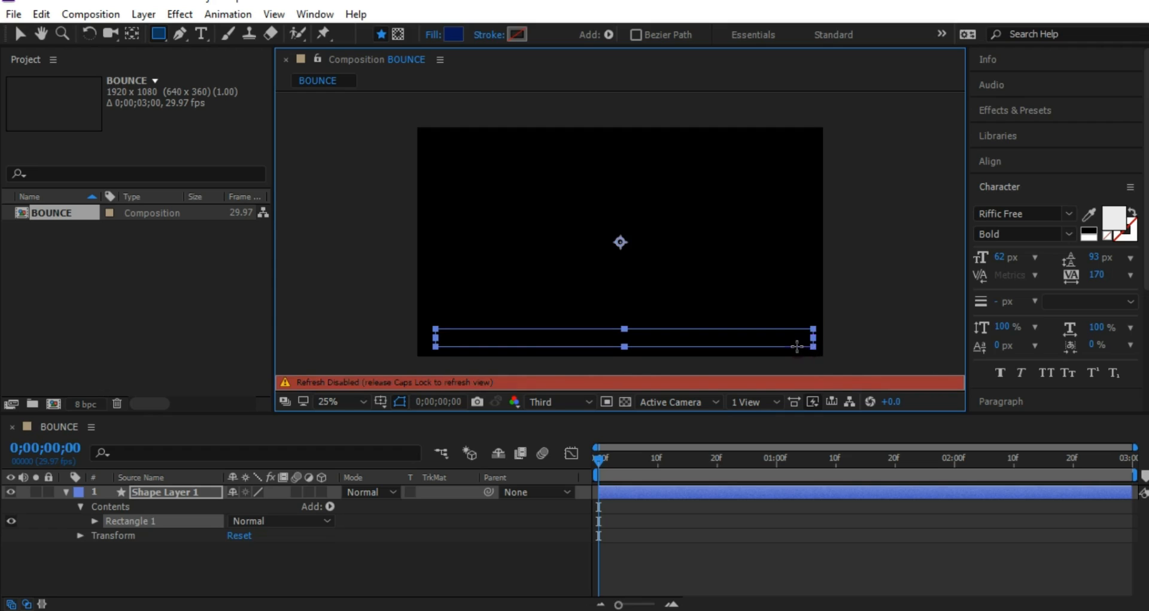
{"action": "key", "text": "Caps_Lock"}
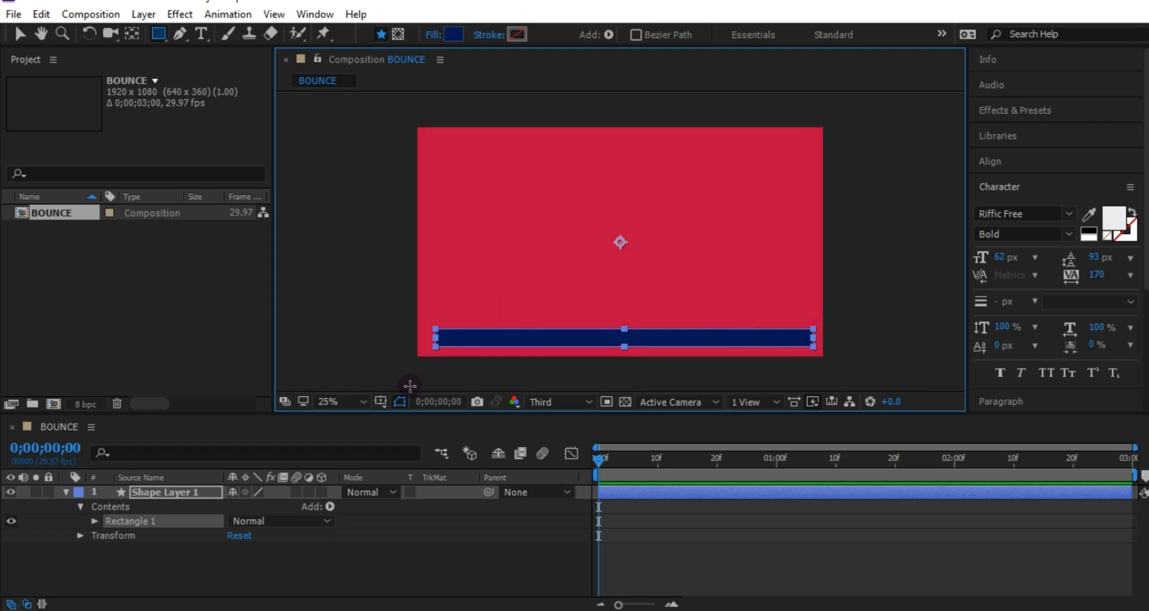
Step: Collapse the rectangle's shape layer and rename it basement
{"action": "left_click", "coordinate": [67, 493]}
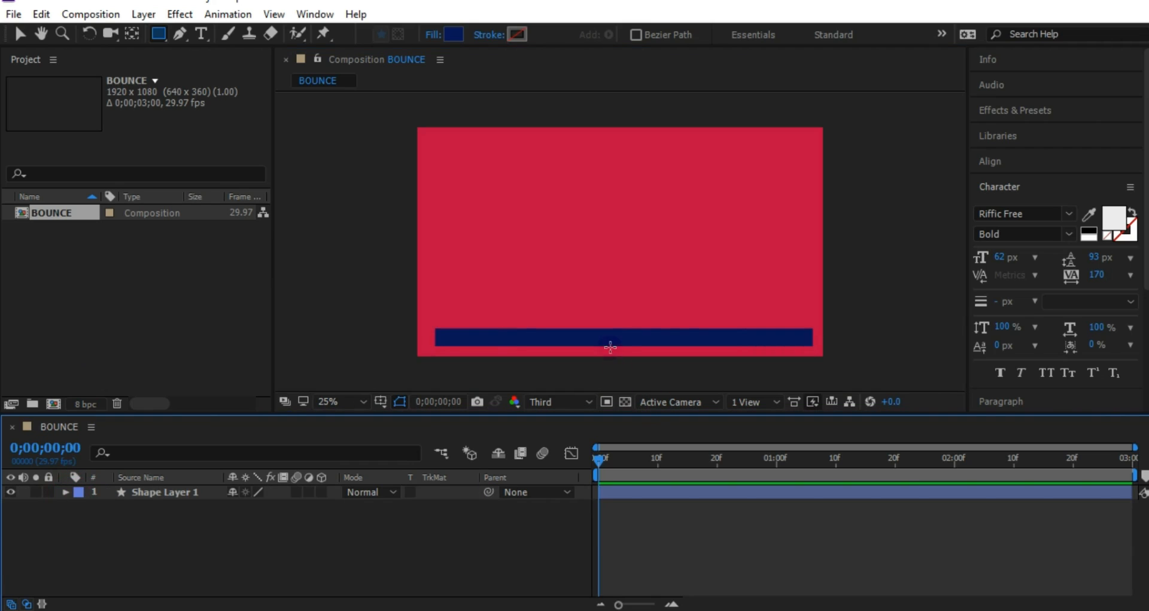
{"action": "left_click", "coordinate": [173, 492]}
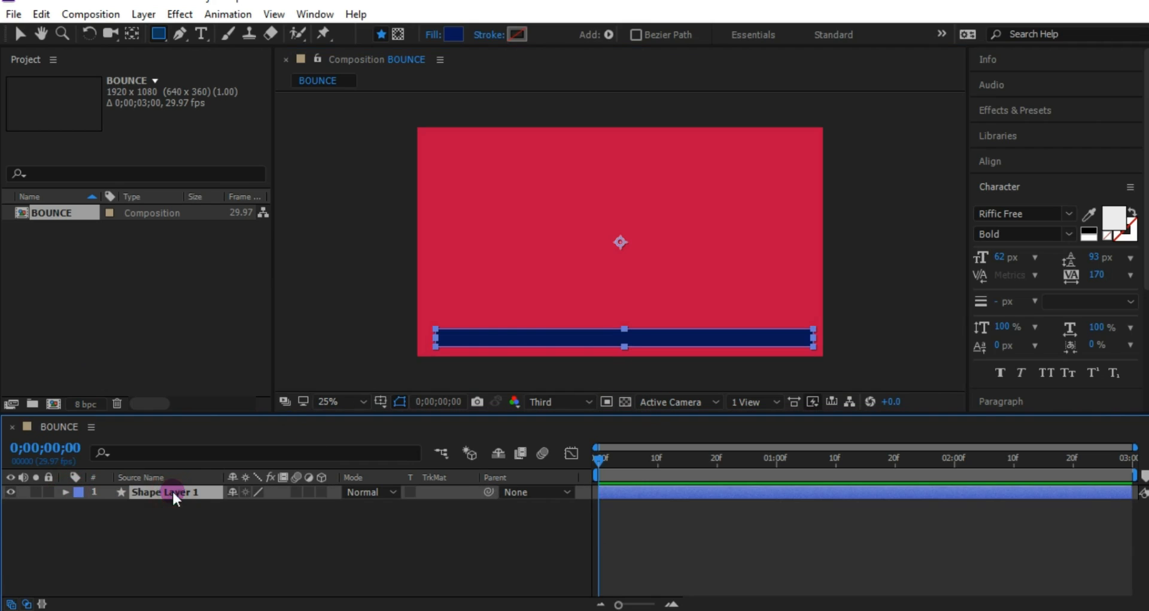
{"action": "key", "text": "Return"}
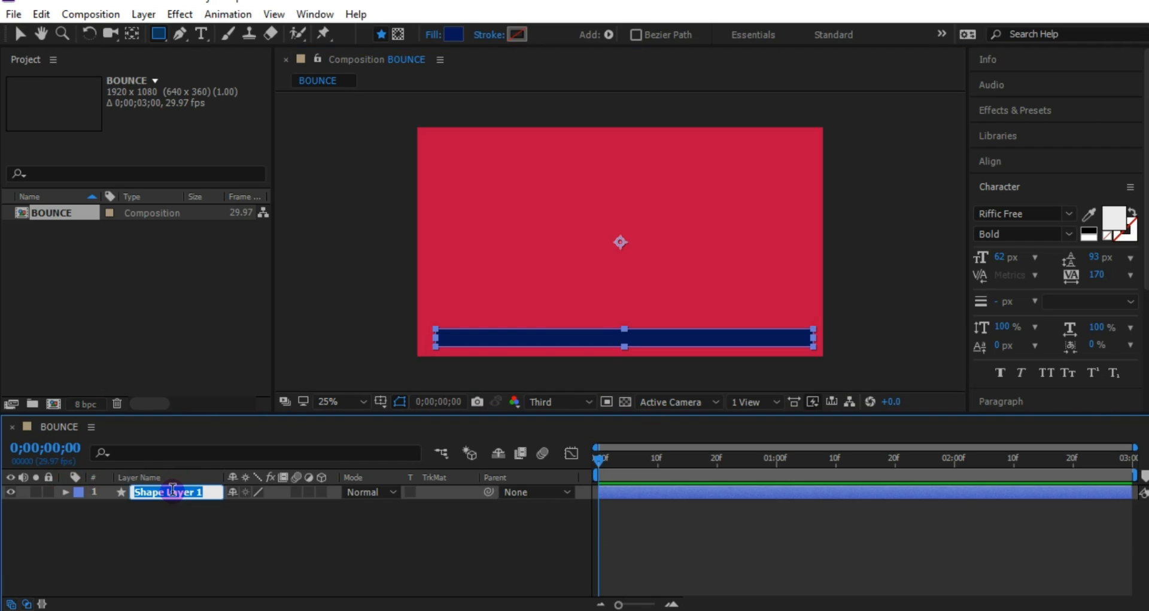
{"action": "type", "text": "basem"}
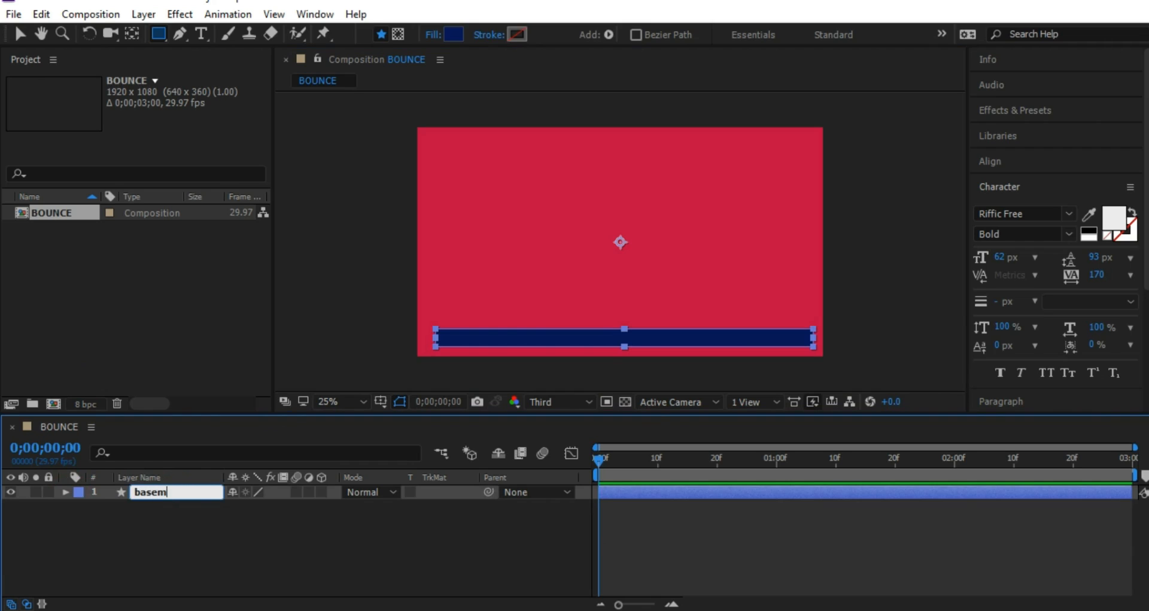
{"action": "type", "text": "ent"}
{"action": "left_click", "coordinate": [174, 495]}
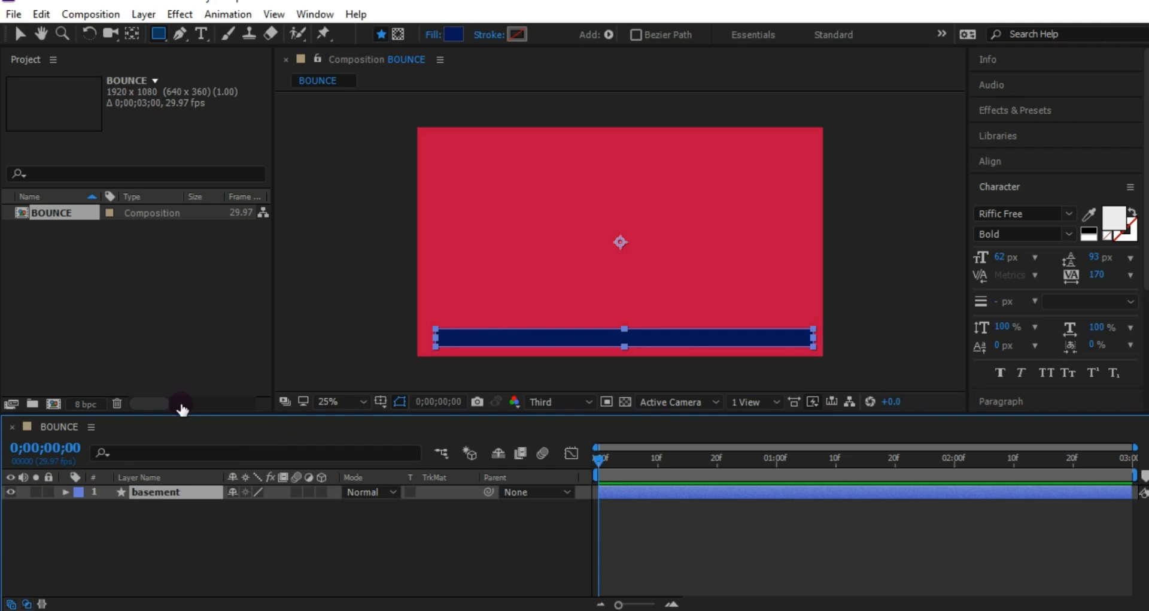
Step: Draw a small dark blue circle on its own shape layer near the composition's upper edge, slightly left of centre
{"action": "left_click", "coordinate": [158, 34]}
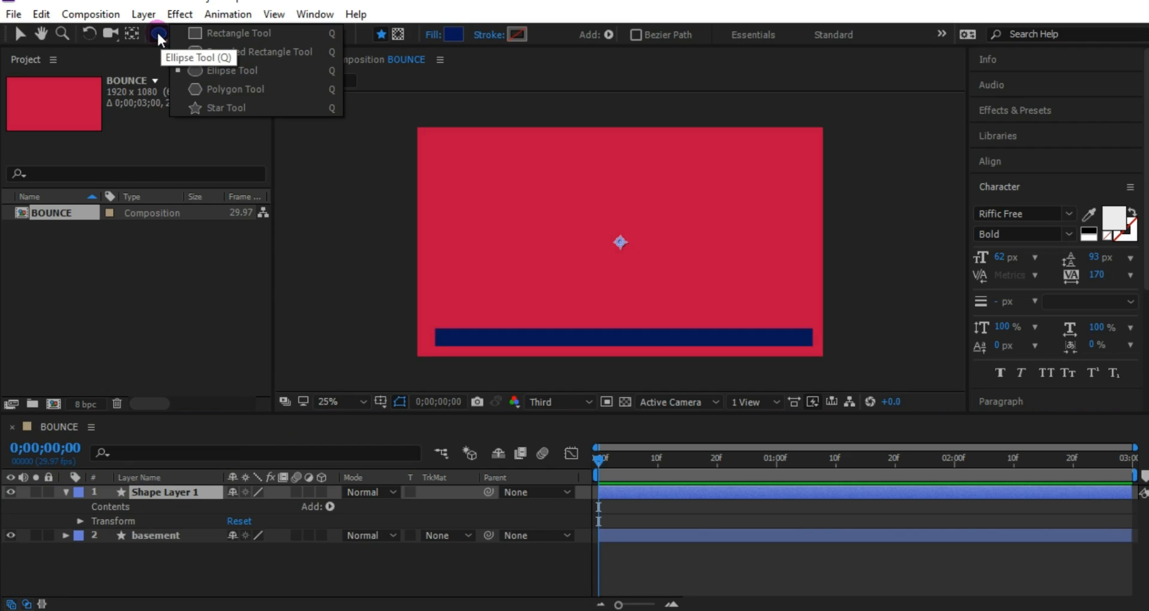
{"action": "left_click", "coordinate": [158, 30]}
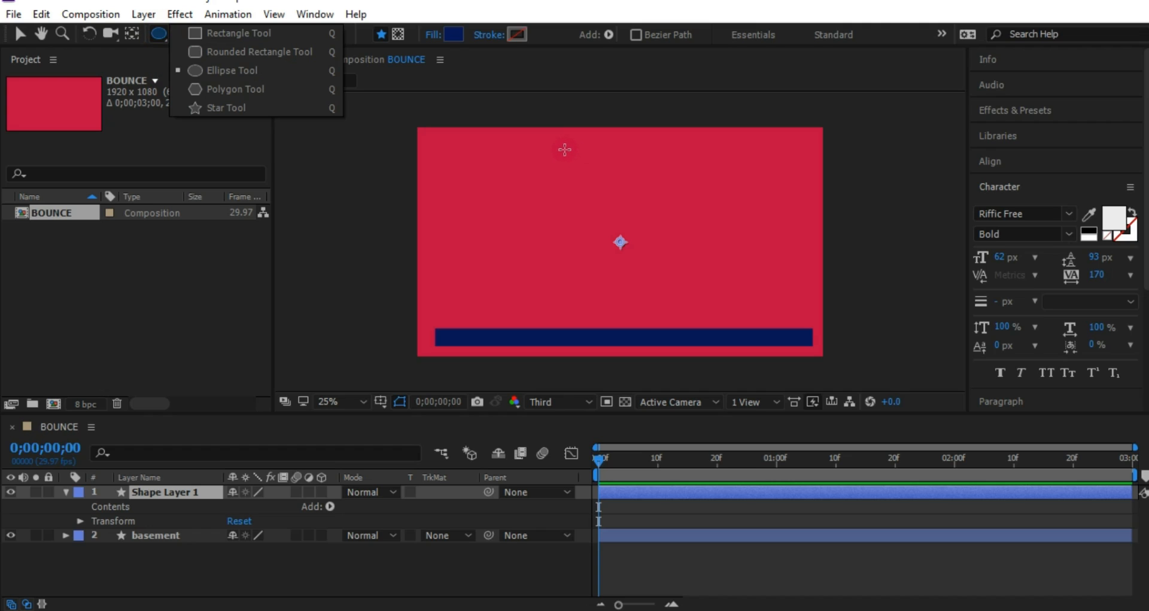
{"action": "left_click_drag", "start_coordinate": [558, 141], "coordinate": [597, 158]}
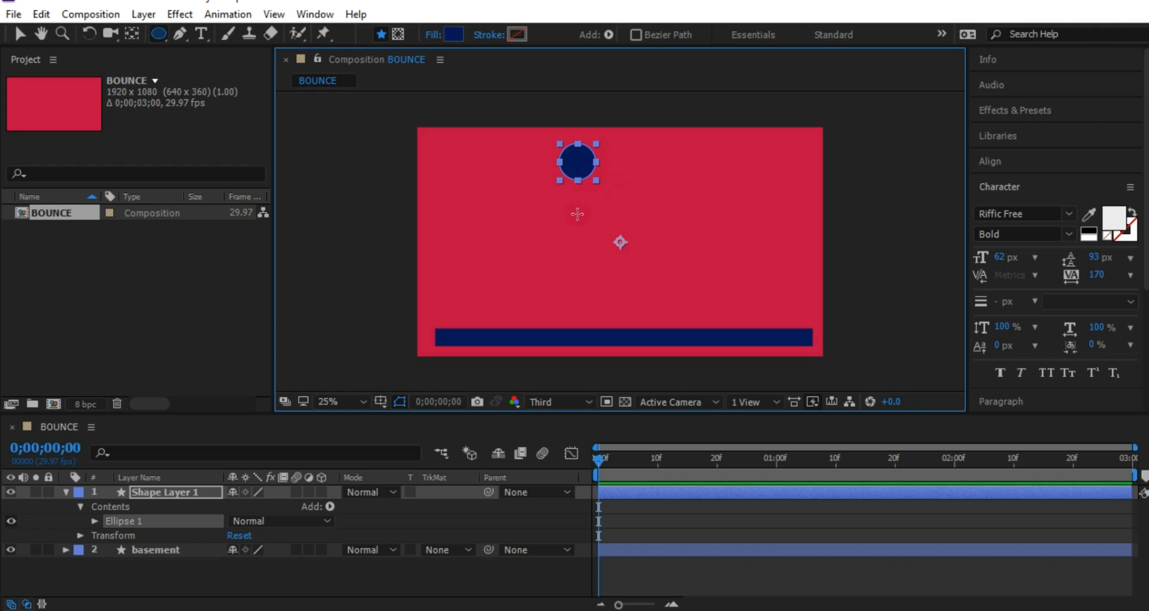
{"action": "left_click", "coordinate": [20, 34]}
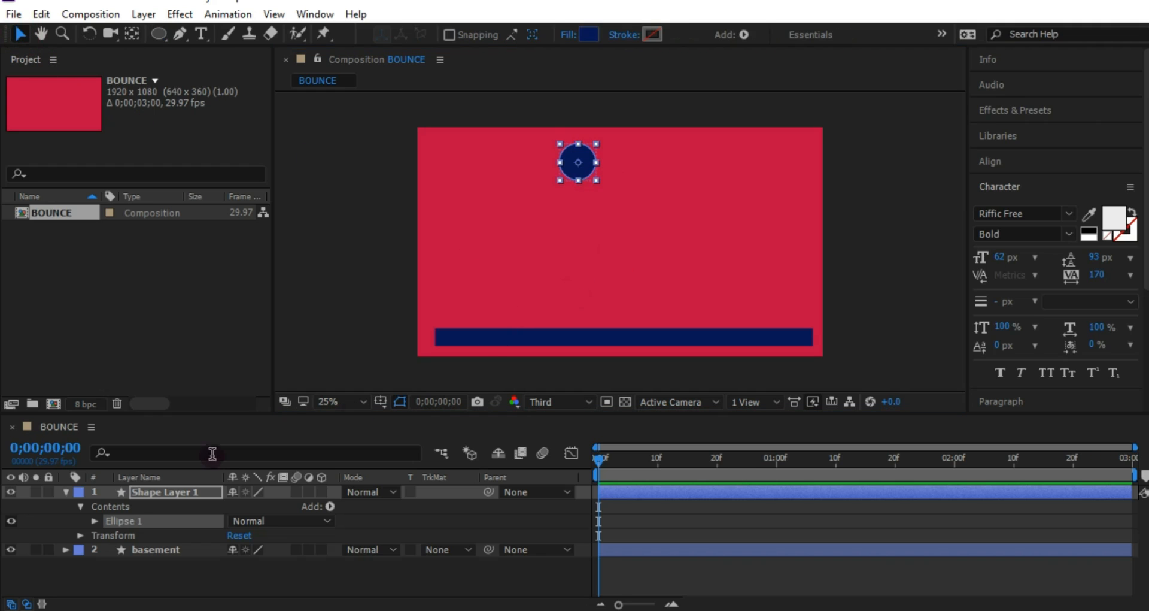
Step: Collapse the circle's shape layer and rename it ball
{"action": "left_click", "coordinate": [65, 492]}
{"action": "key", "text": "Return"}
{"action": "type", "text": "ball"}
{"action": "key", "text": "Return"}
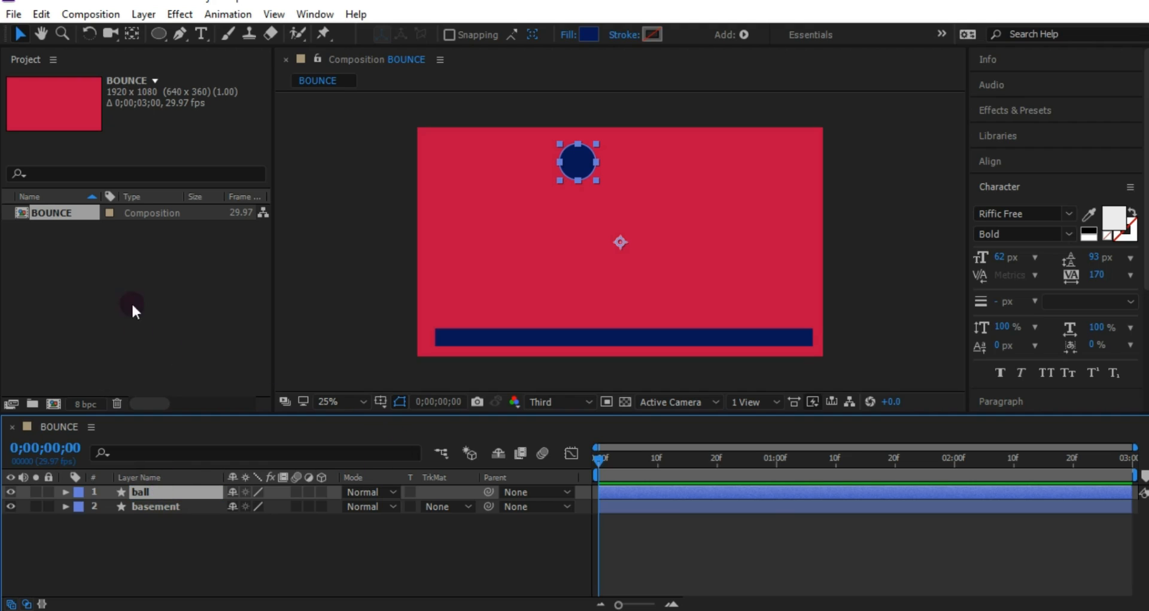
Step: Move the ball layer's anchor point from the composition centre to the bottom edge of the circle
{"action": "left_click", "coordinate": [130, 34]}
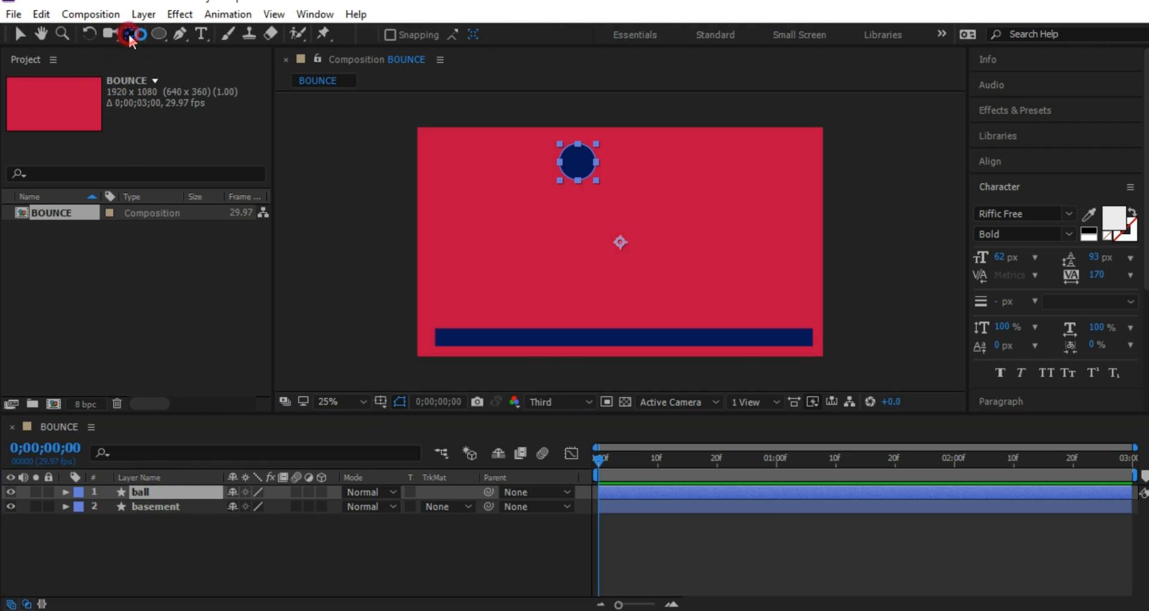
{"action": "left_click", "coordinate": [622, 245]}
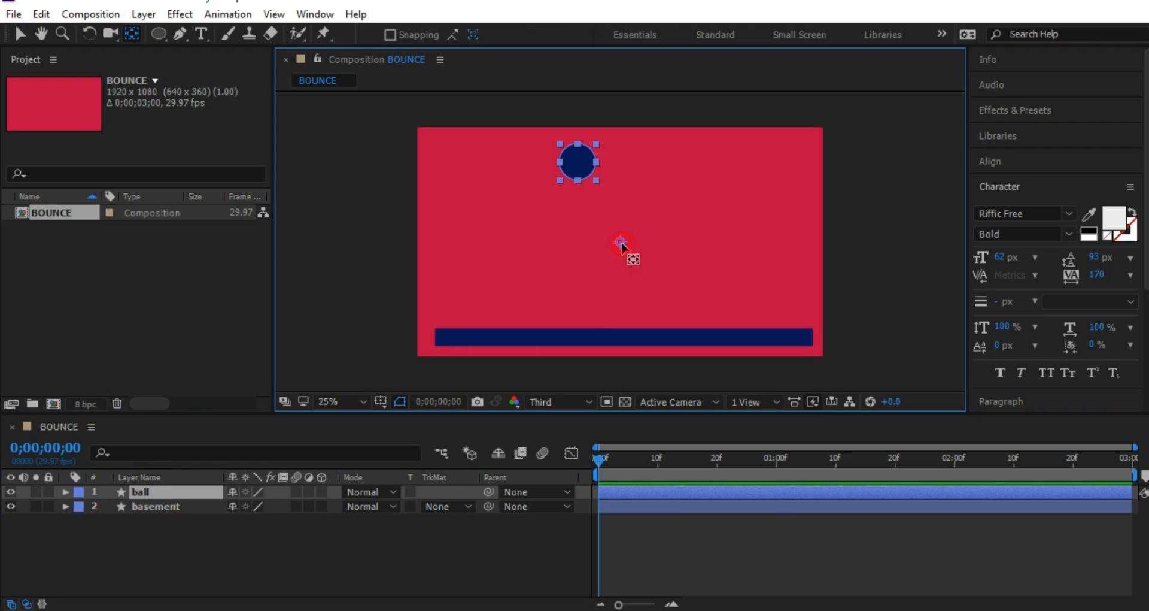
{"action": "left_click_drag", "start_coordinate": [609, 222], "coordinate": [578, 186]}
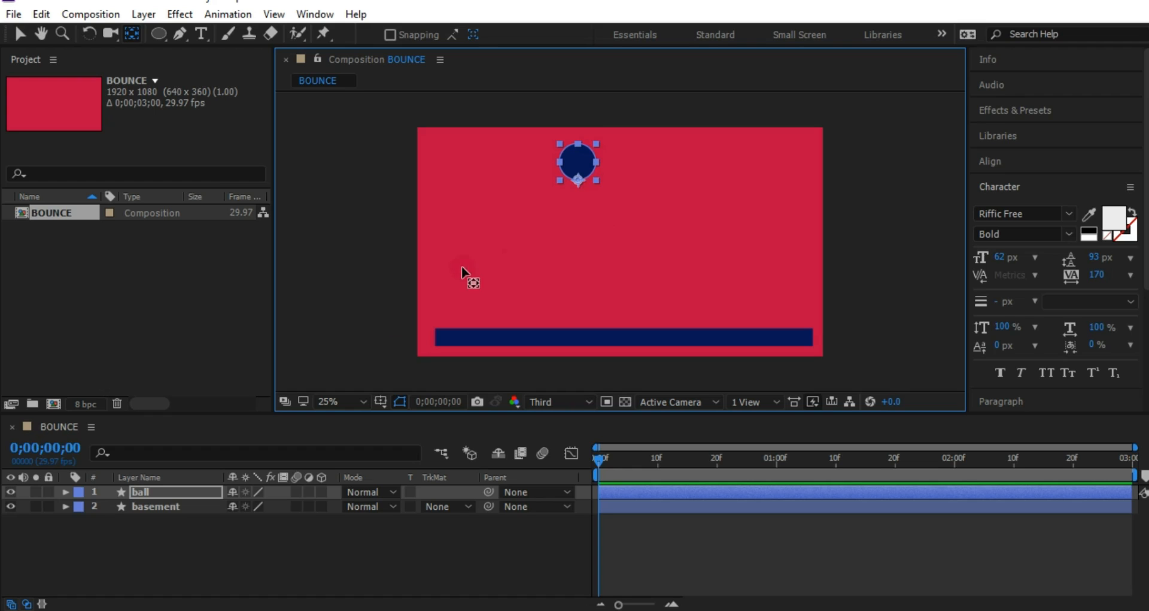
Step: Set a Position keyframe for the ball layer at 0;00;00;00, then move the current time to 0;00;00;10
{"action": "left_click", "coordinate": [66, 491]}
{"action": "left_click", "coordinate": [80, 507]}
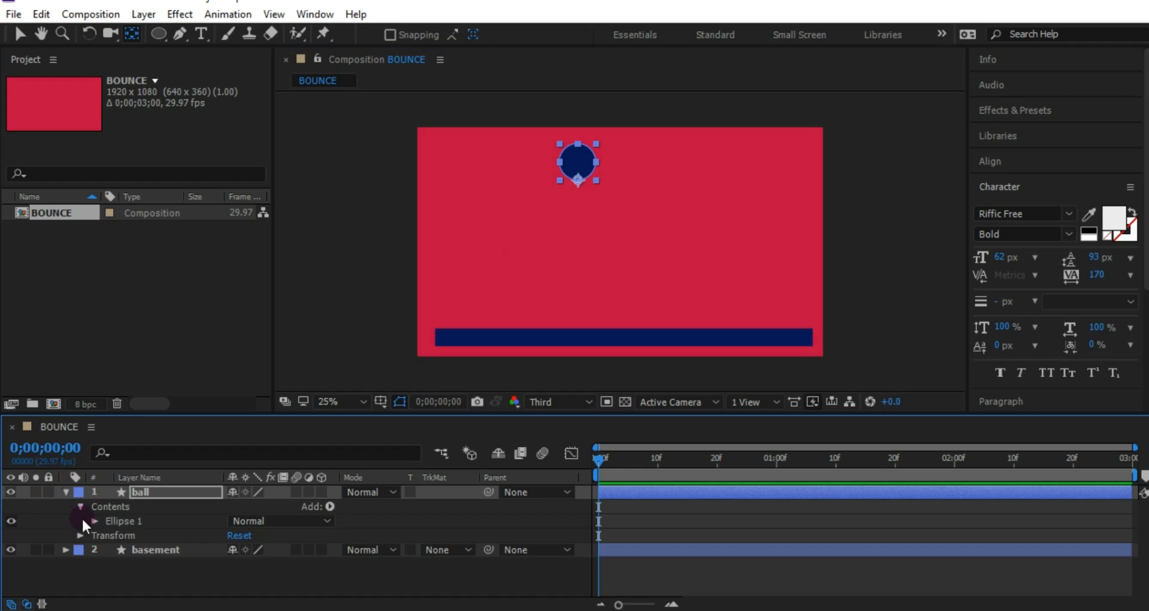
{"action": "left_click", "coordinate": [79, 534]}
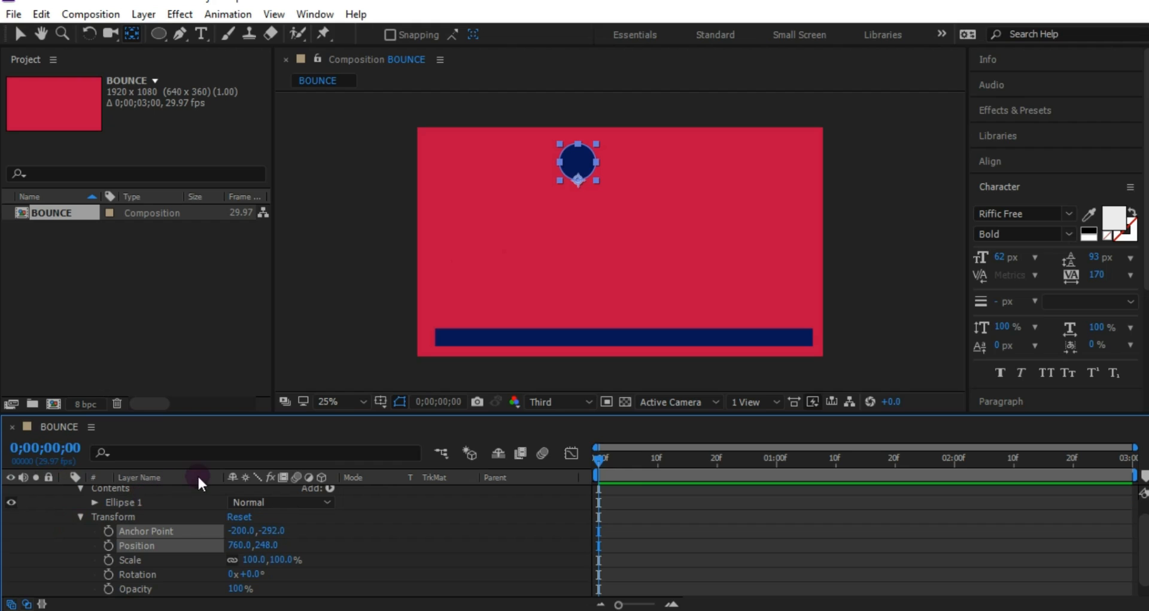
{"action": "left_click", "coordinate": [142, 531]}
{"action": "left_click", "coordinate": [143, 544]}
{"action": "left_click", "coordinate": [147, 530]}
{"action": "left_click", "coordinate": [139, 545]}
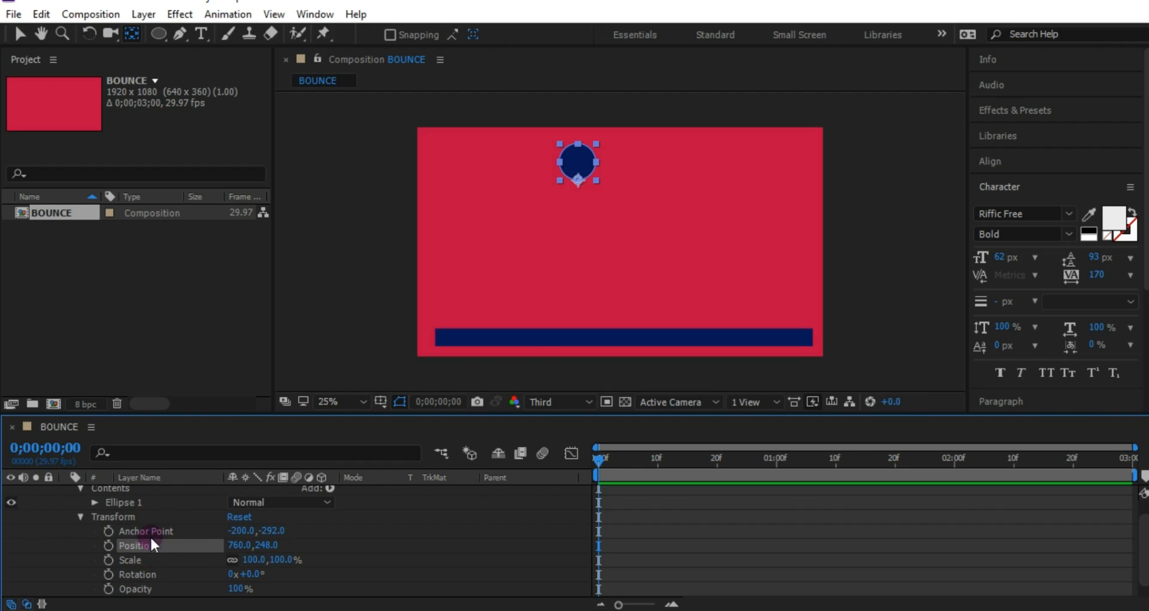
{"action": "left_click", "coordinate": [610, 268]}
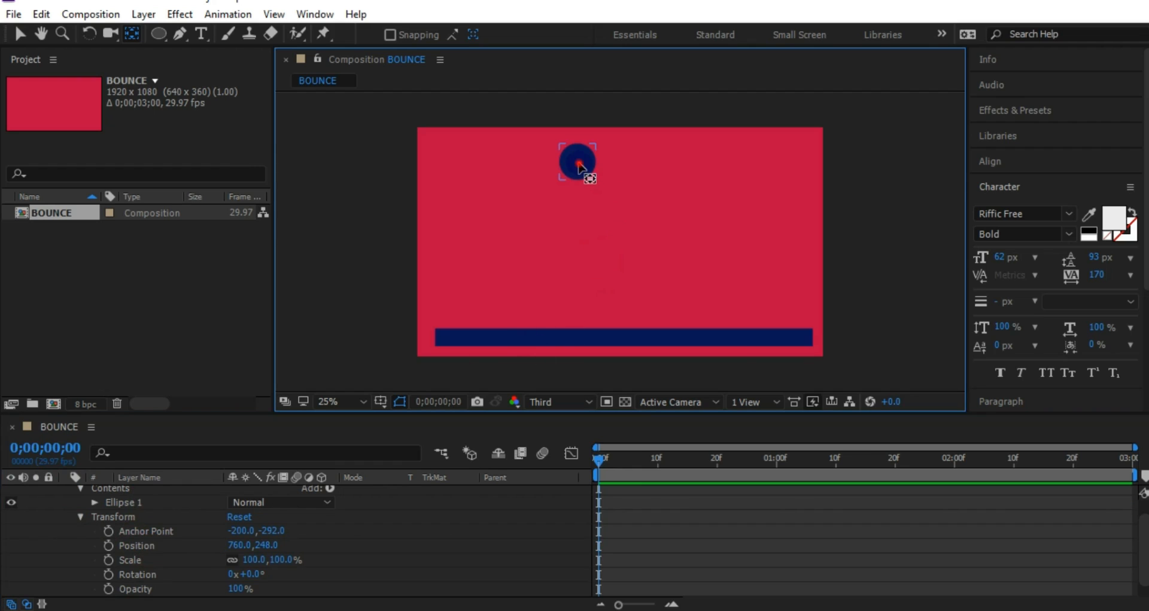
{"action": "left_click", "coordinate": [20, 34]}
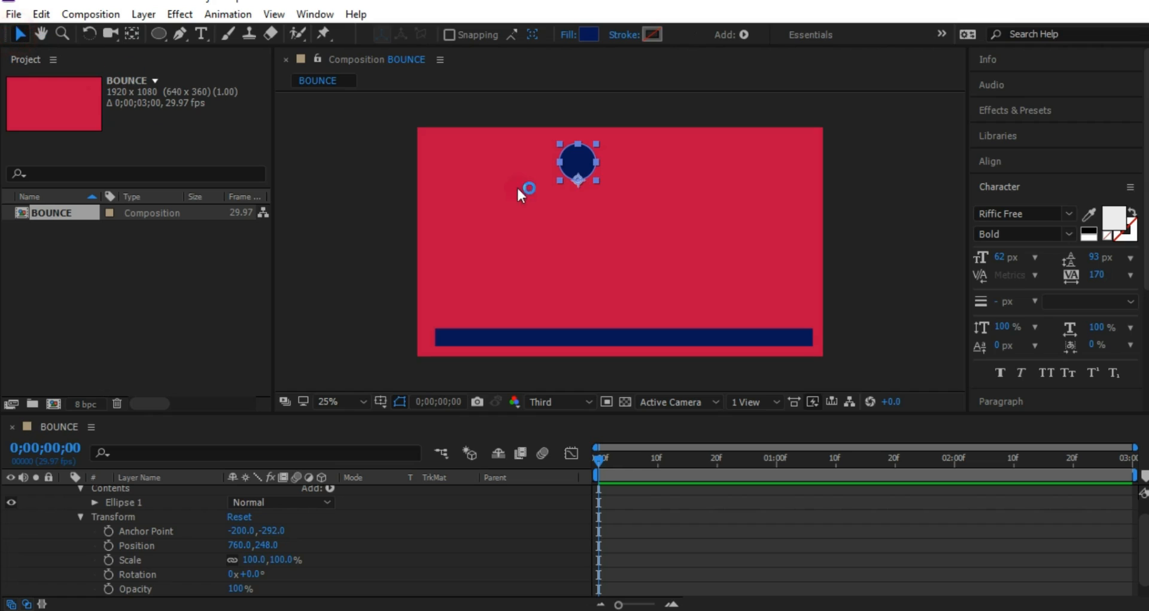
{"action": "left_click", "coordinate": [591, 171]}
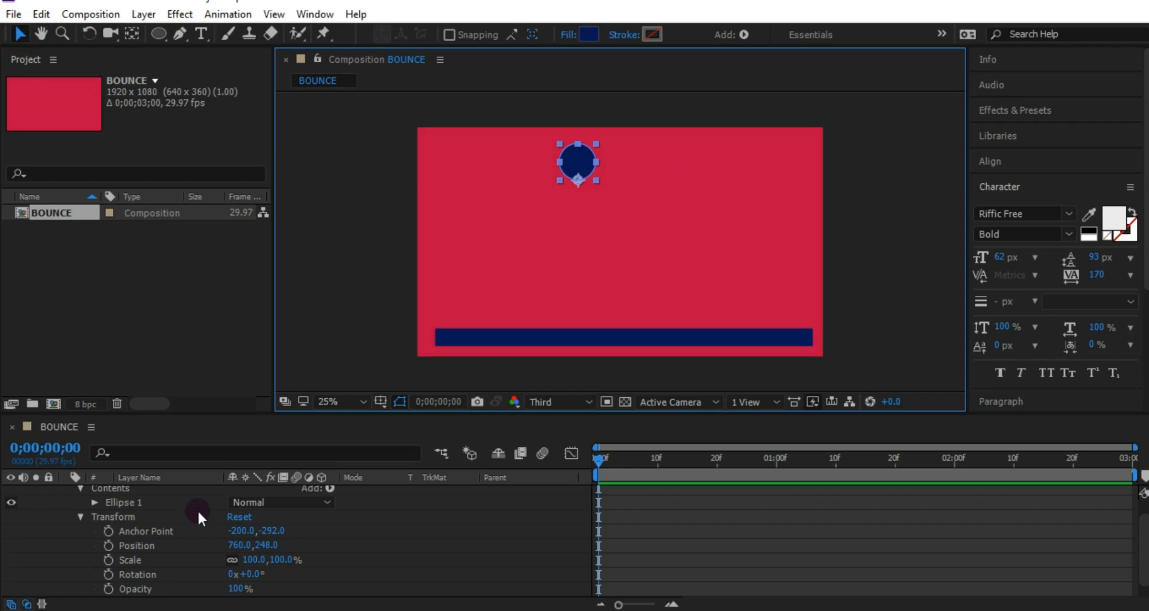
{"action": "left_click", "coordinate": [108, 544]}
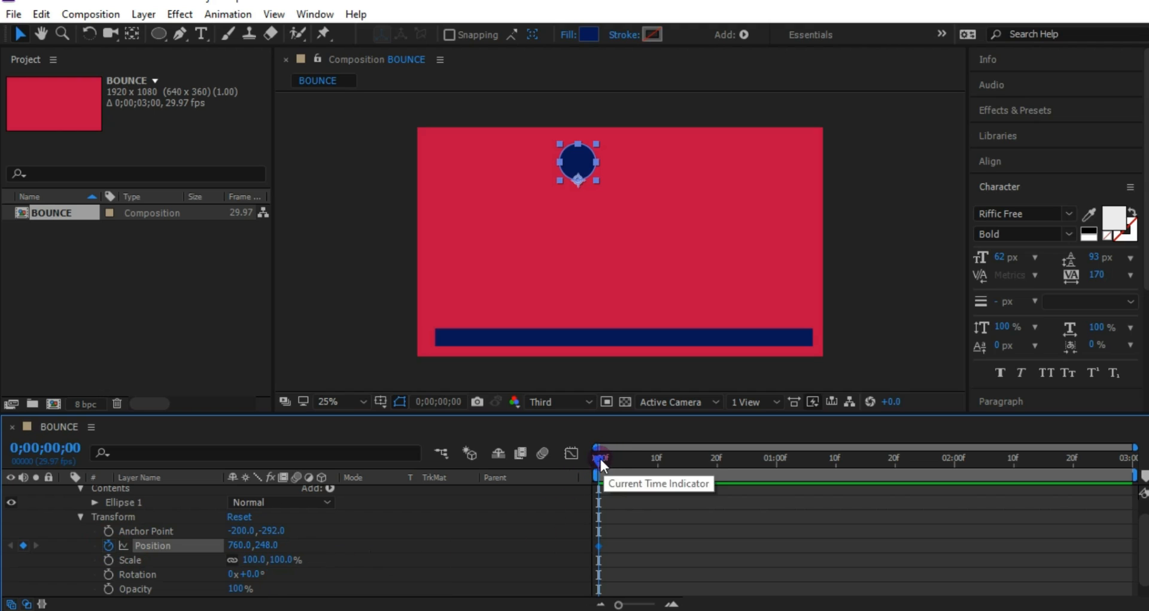
{"action": "left_click_drag", "start_coordinate": [622, 459], "coordinate": [656, 464]}
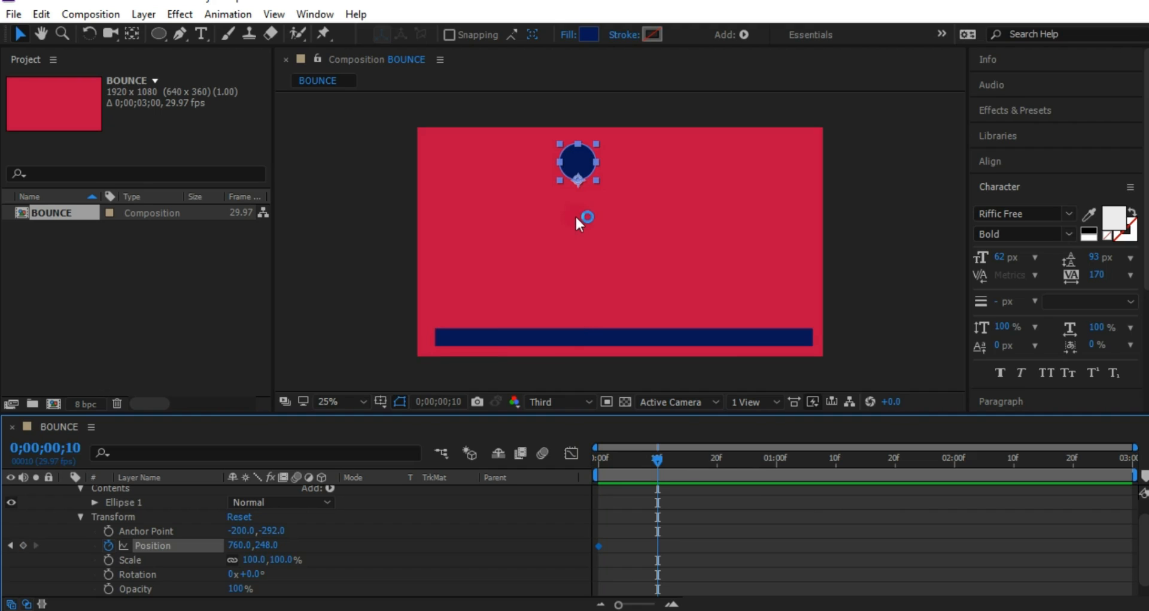
{"action": "left_click", "coordinate": [578, 166]}
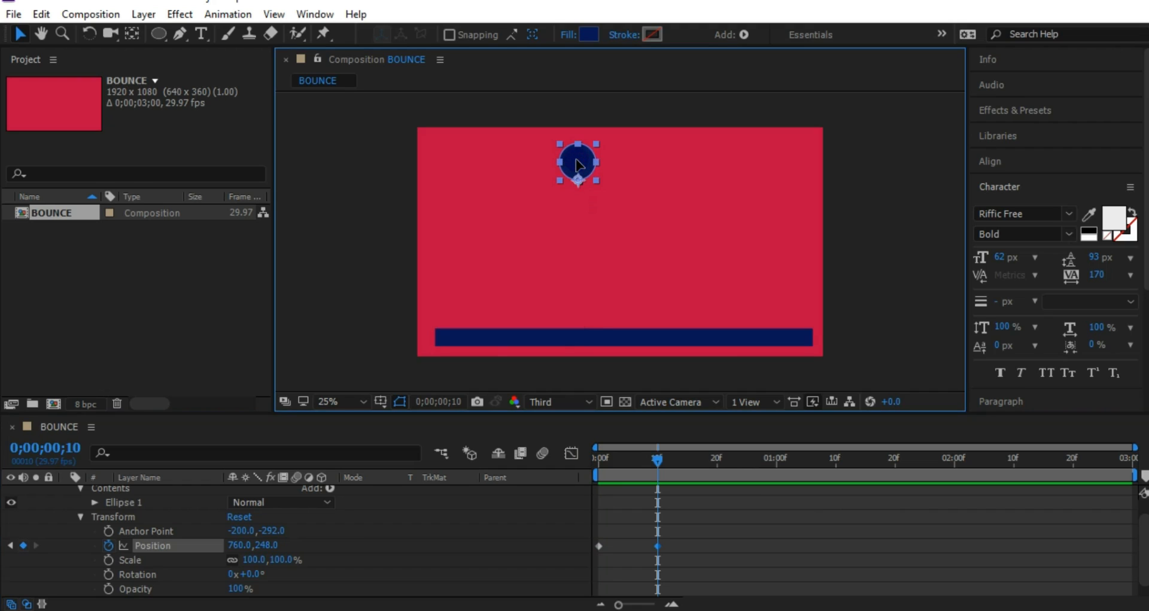
{"action": "left_click_drag", "start_coordinate": [578, 162], "coordinate": [569, 311]}
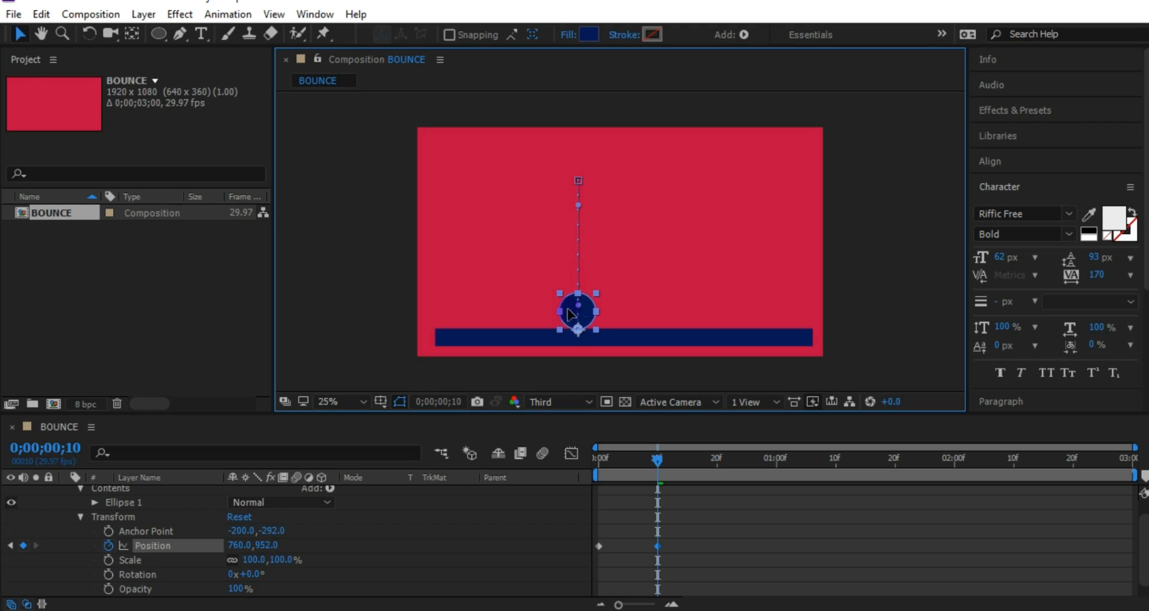
{"action": "key", "text": "shift+Left"}
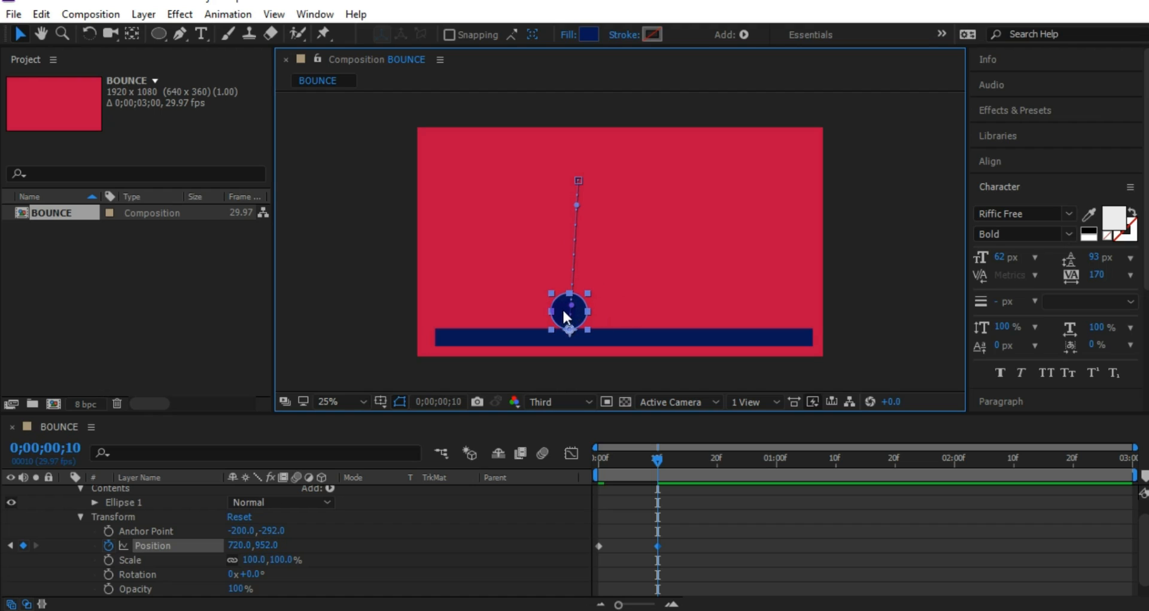
{"action": "mouse_move", "coordinate": [572, 304]}
{"action": "left_mouse_down"}
{"action": "mouse_move", "coordinate": [558, 304]}
{"action": "mouse_move", "coordinate": [572, 317]}
{"action": "left_mouse_up"}
{"action": "key", "text": "Delete"}
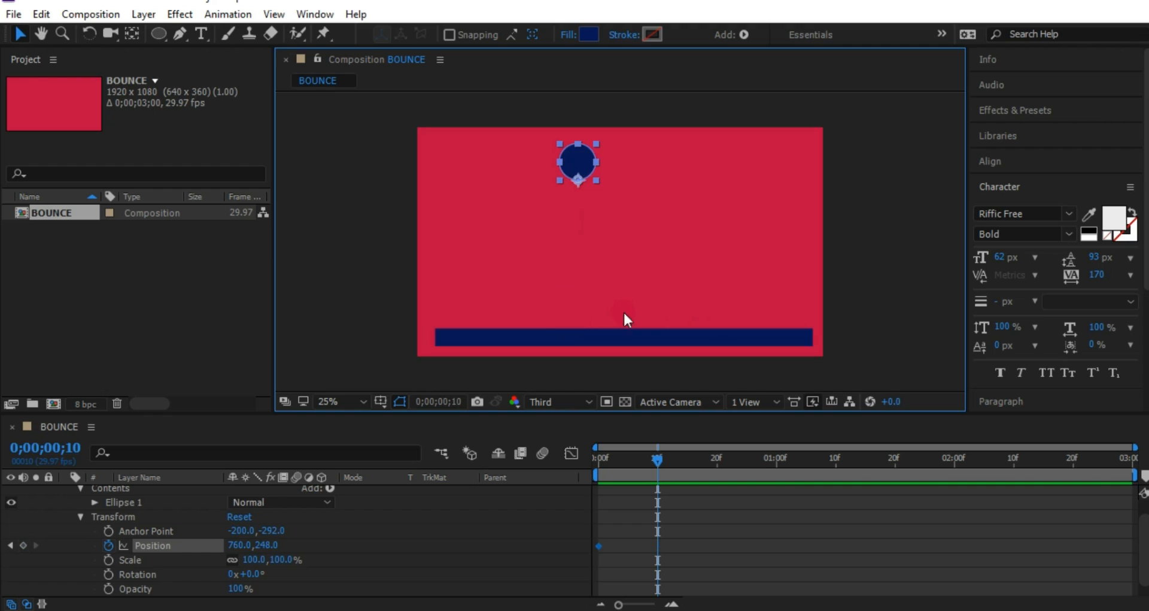
Step: Move the ball straight down to rest on the basement at 0;00;00;10, with Position at 760, 956, and deselect it
{"action": "left_click", "coordinate": [575, 163]}
{"action": "left_click_drag", "start_coordinate": [574, 166], "coordinate": [557, 318]}
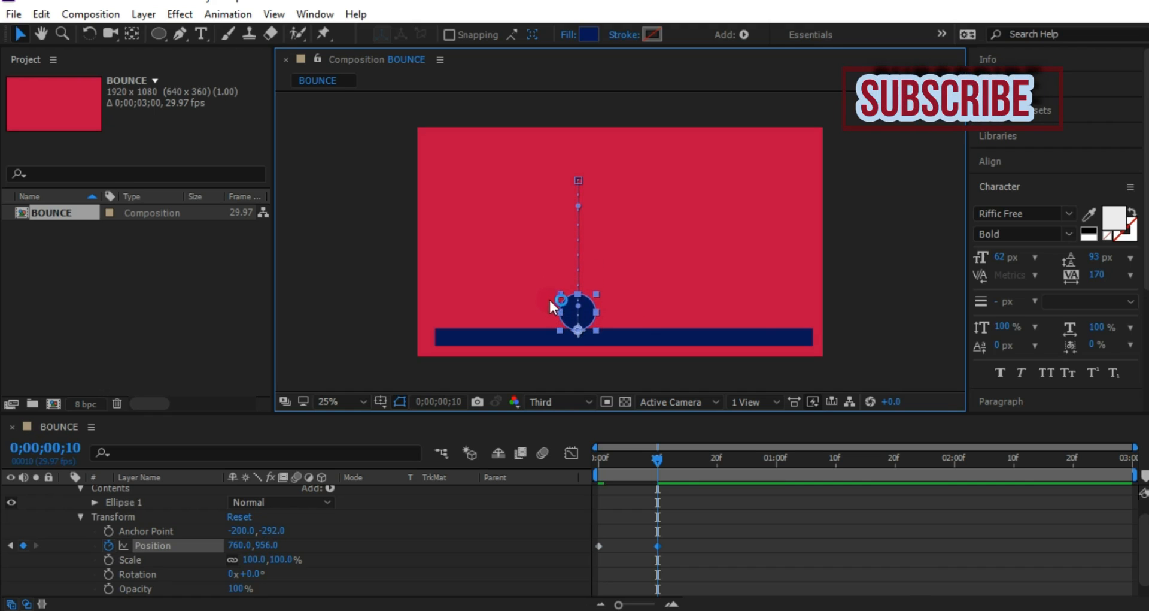
{"action": "left_click", "coordinate": [639, 281]}
{"action": "left_click", "coordinate": [580, 311]}
{"action": "left_click", "coordinate": [674, 224]}
{"action": "left_click", "coordinate": [583, 311]}
{"action": "left_click", "coordinate": [637, 434]}
{"action": "mouse_move", "coordinate": [657, 461]}
{"action": "left_mouse_down"}
{"action": "mouse_move", "coordinate": [582, 467]}
{"action": "mouse_move", "coordinate": [657, 479]}
{"action": "left_mouse_up"}
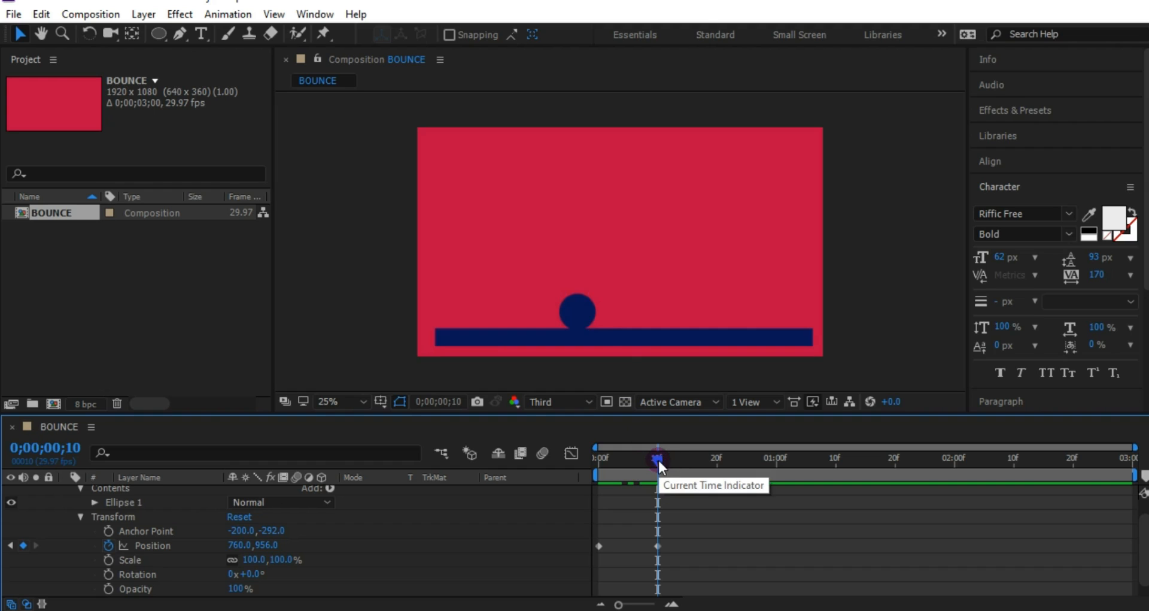
{"action": "left_click", "coordinate": [679, 514]}
{"action": "left_click", "coordinate": [740, 498]}
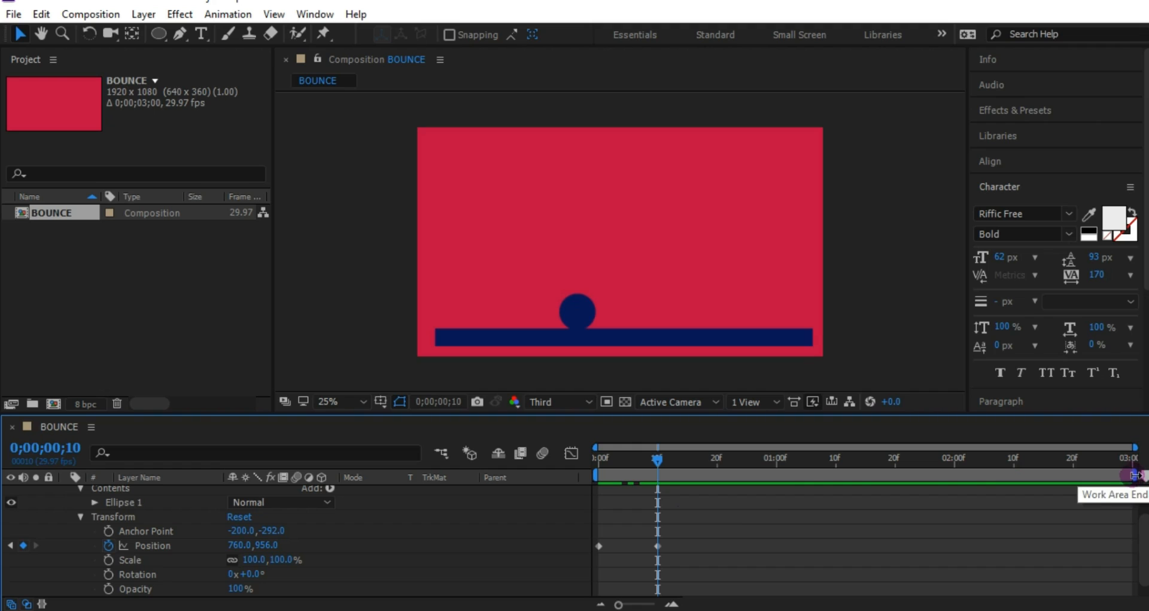
Step: Set the ball's first Scale keyframe at 0;00;00;12, keeping the scale at 100%
{"action": "left_click_drag", "start_coordinate": [1133, 446], "coordinate": [788, 456]}
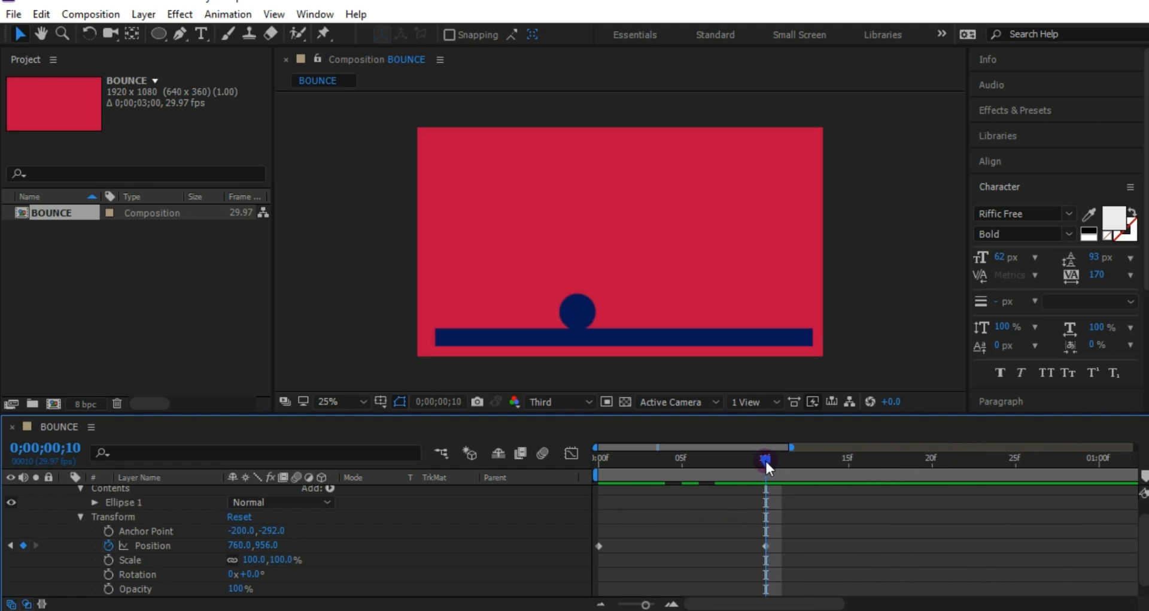
{"action": "left_click_drag", "start_coordinate": [765, 456], "coordinate": [792, 458]}
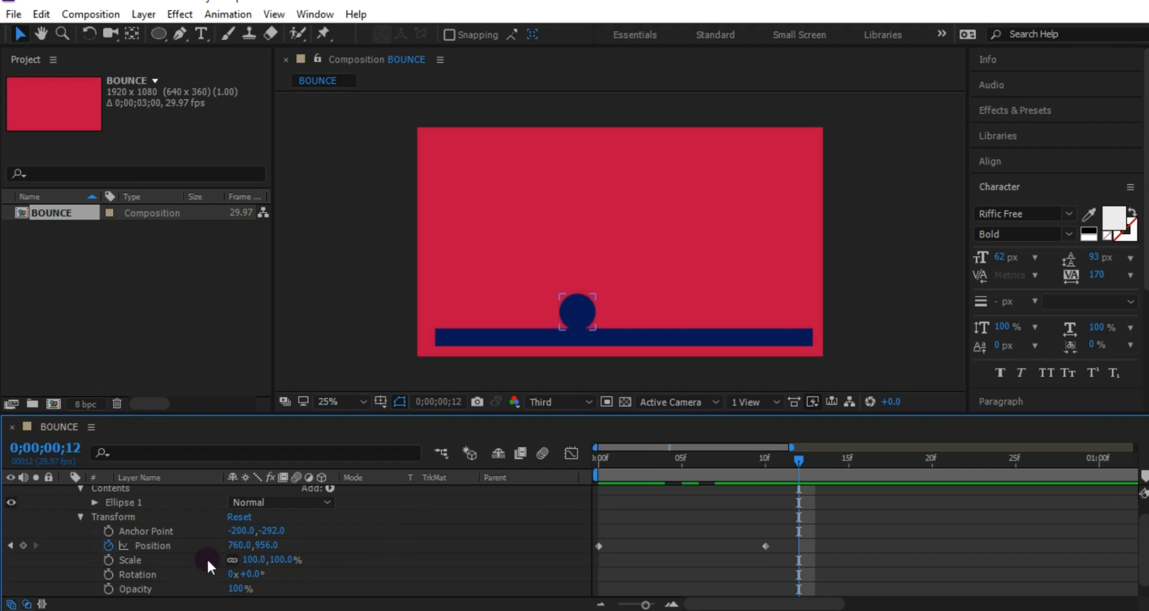
{"action": "left_click", "coordinate": [107, 559]}
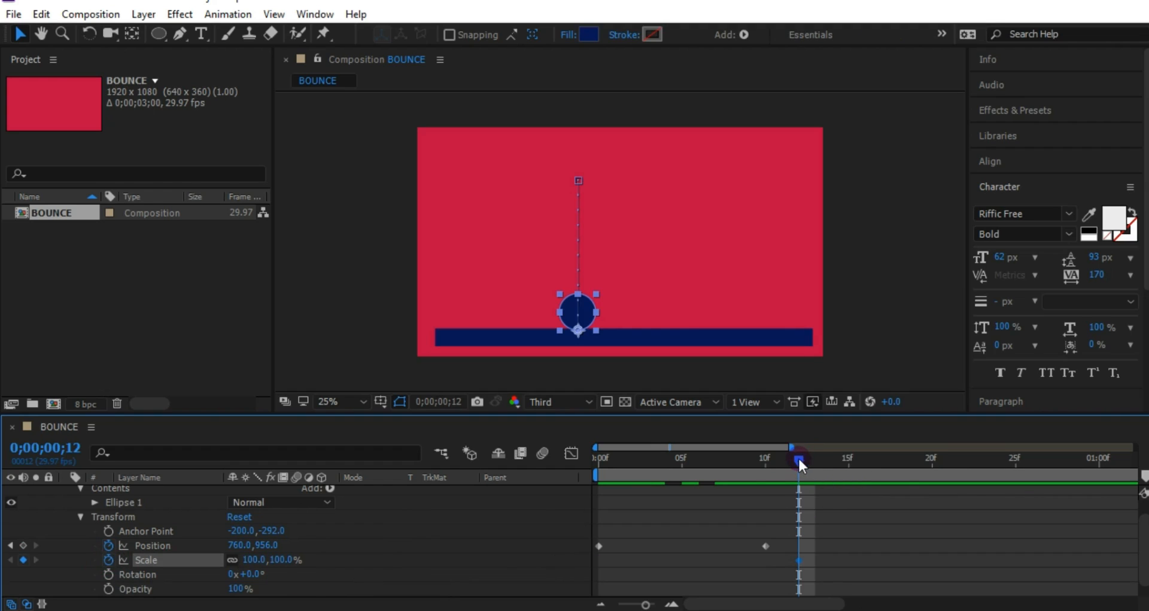
Step: Unlink the ball's Scale proportions and squash its vertical scale to 77% at 0;00;00;14
{"action": "left_click_drag", "start_coordinate": [803, 464], "coordinate": [826, 459]}
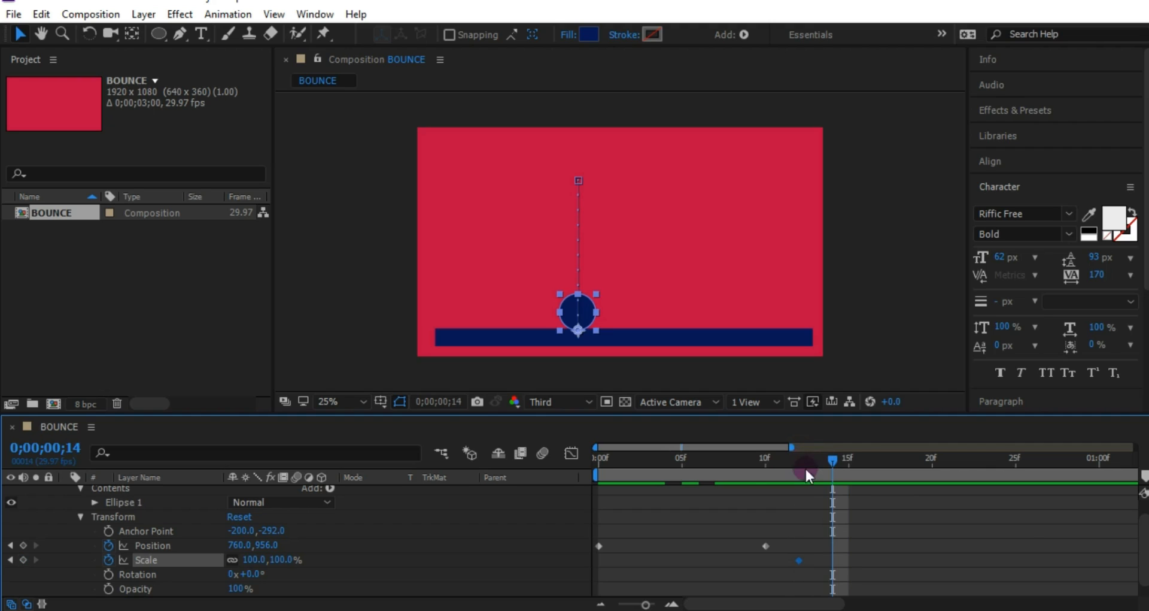
{"action": "left_click", "coordinate": [232, 560]}
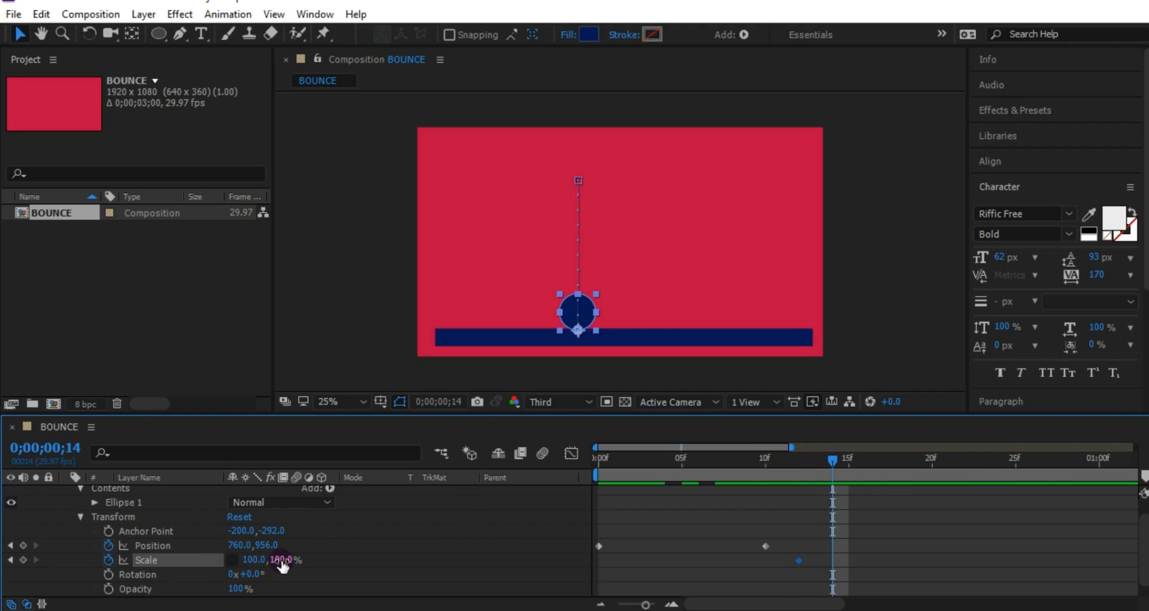
{"action": "mouse_move", "coordinate": [283, 565]}
{"action": "left_mouse_down"}
{"action": "mouse_move", "coordinate": [293, 563]}
{"action": "mouse_move", "coordinate": [266, 565]}
{"action": "left_mouse_up"}
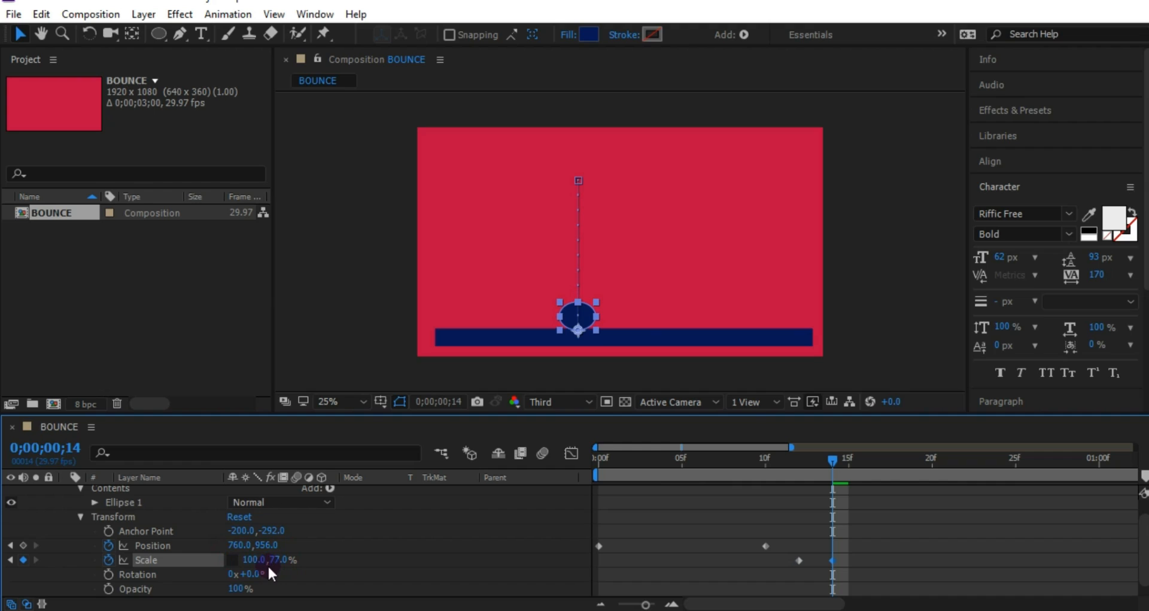
Step: Return the ball's vertical scale to 100% at 0;00;00;16
{"action": "left_click", "coordinate": [834, 459]}
{"action": "left_click_drag", "start_coordinate": [840, 458], "coordinate": [861, 462]}
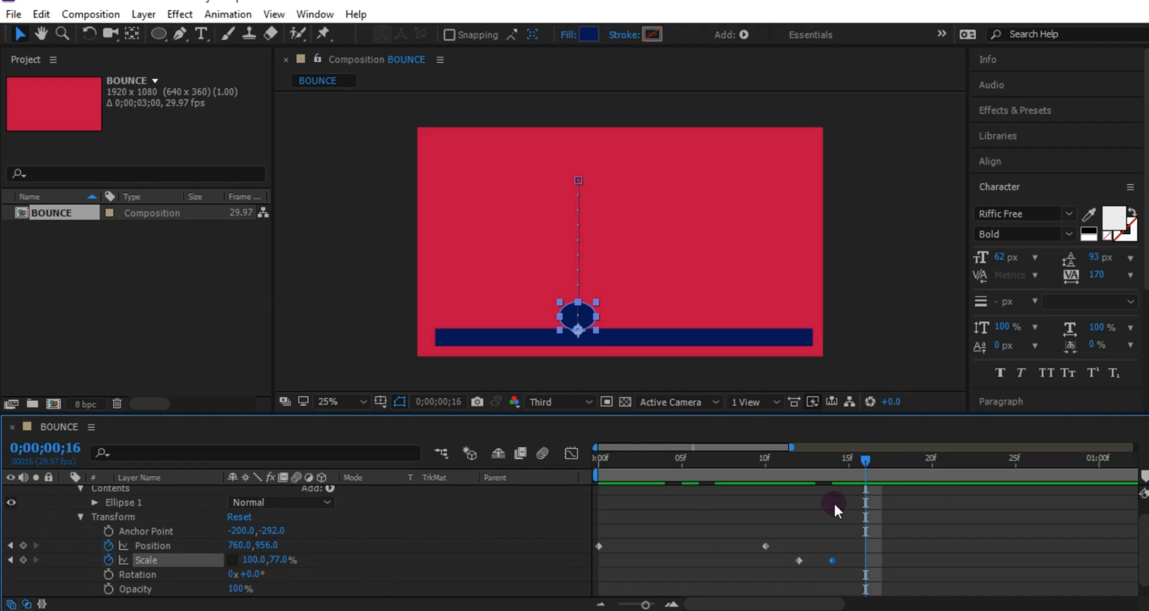
{"action": "left_click", "coordinate": [277, 559]}
{"action": "type", "text": "100"}
{"action": "key", "text": "Return"}
Step: Copy the ball's landing Position keyframe from 0;00;00;10 and paste it at 0;00;00;16
{"action": "left_click", "coordinate": [777, 547]}
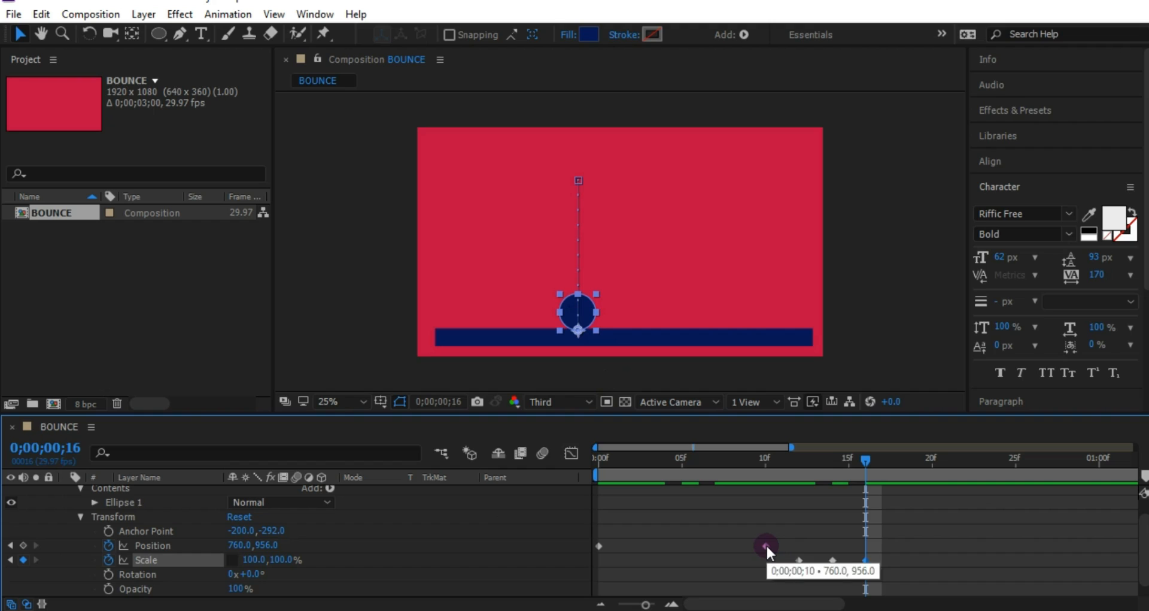
{"action": "left_click", "coordinate": [766, 544]}
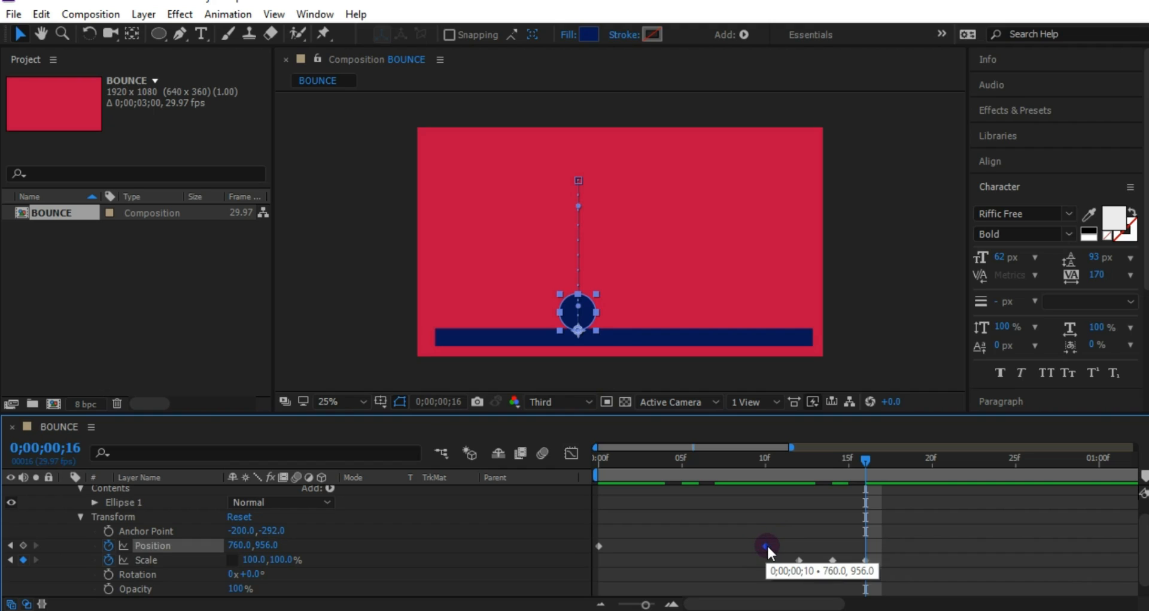
{"action": "left_click", "coordinate": [864, 544]}
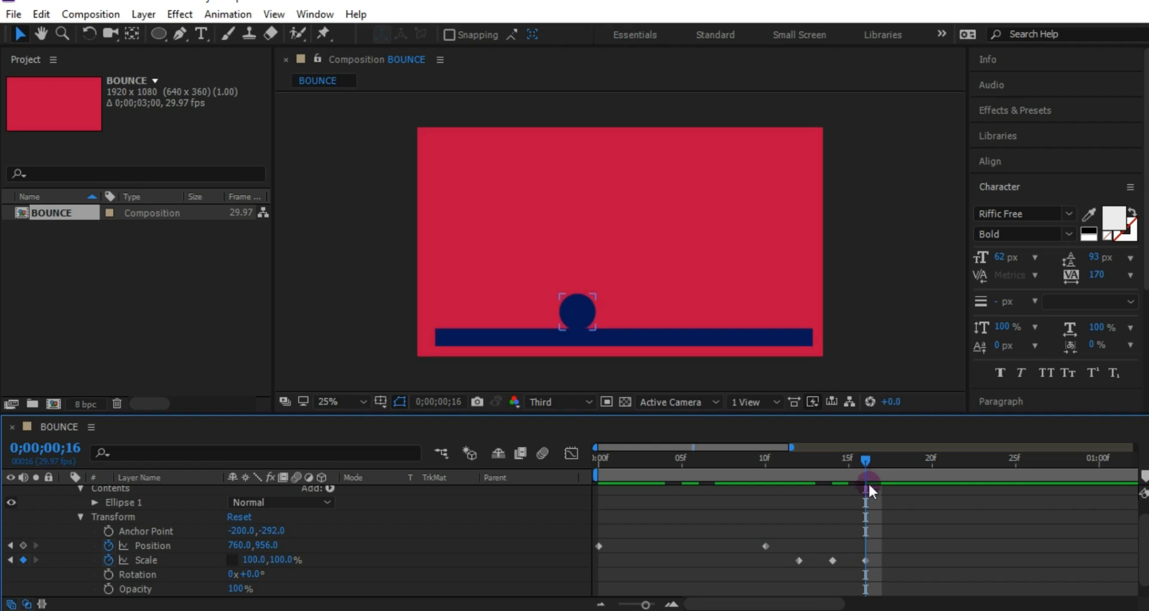
{"action": "left_click_drag", "start_coordinate": [865, 457], "coordinate": [767, 506]}
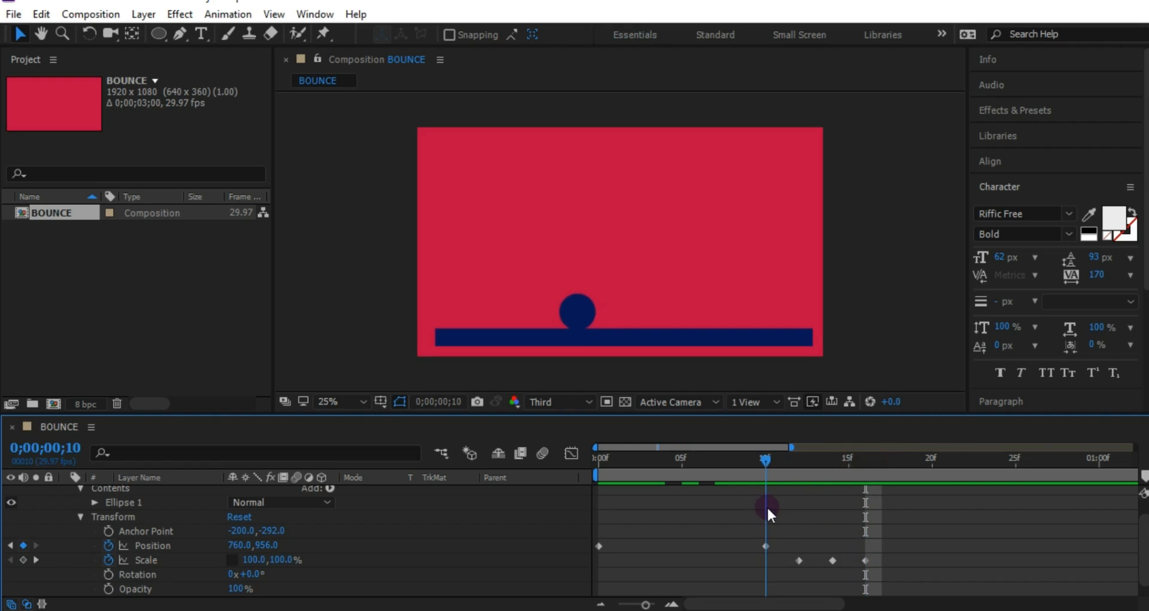
{"action": "left_click", "coordinate": [767, 544]}
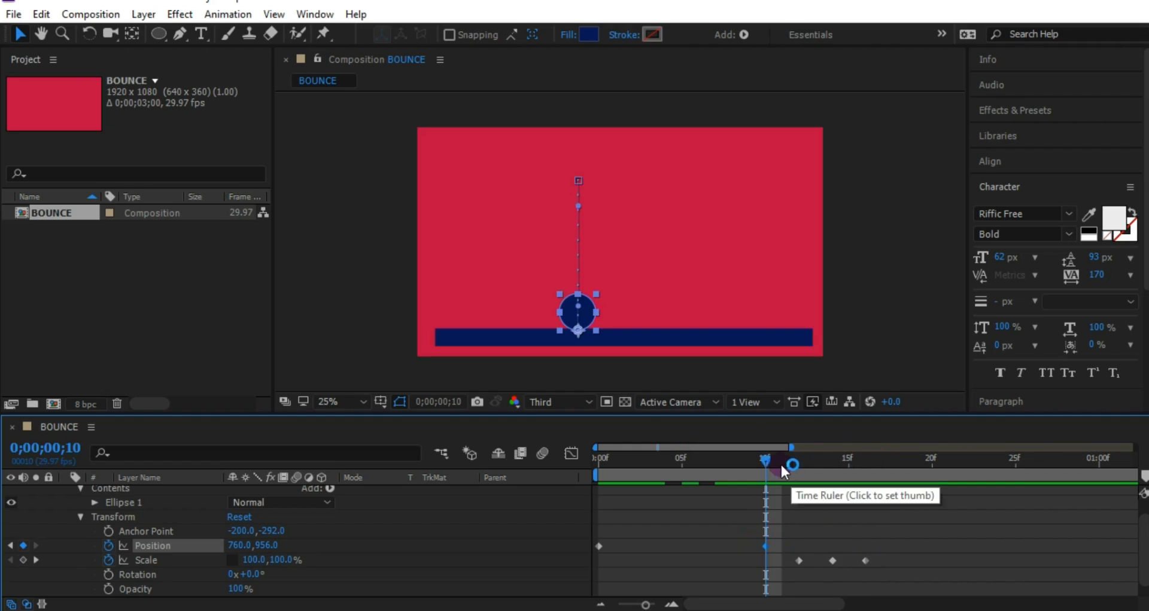
{"action": "left_click_drag", "start_coordinate": [764, 457], "coordinate": [863, 486]}
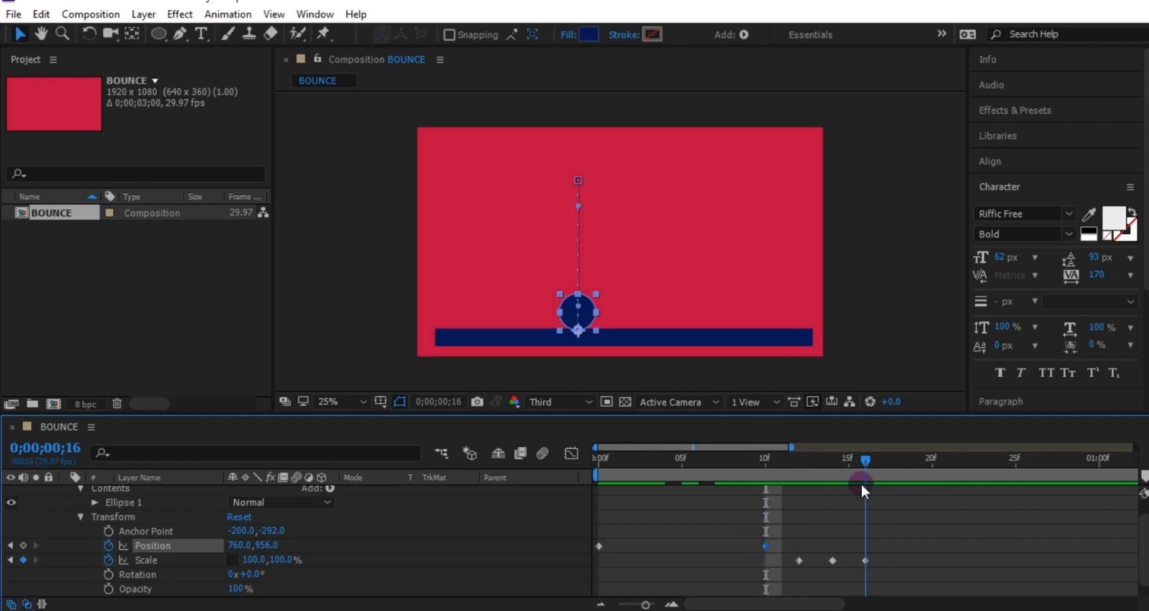
{"action": "key", "text": "ctrl+v"}
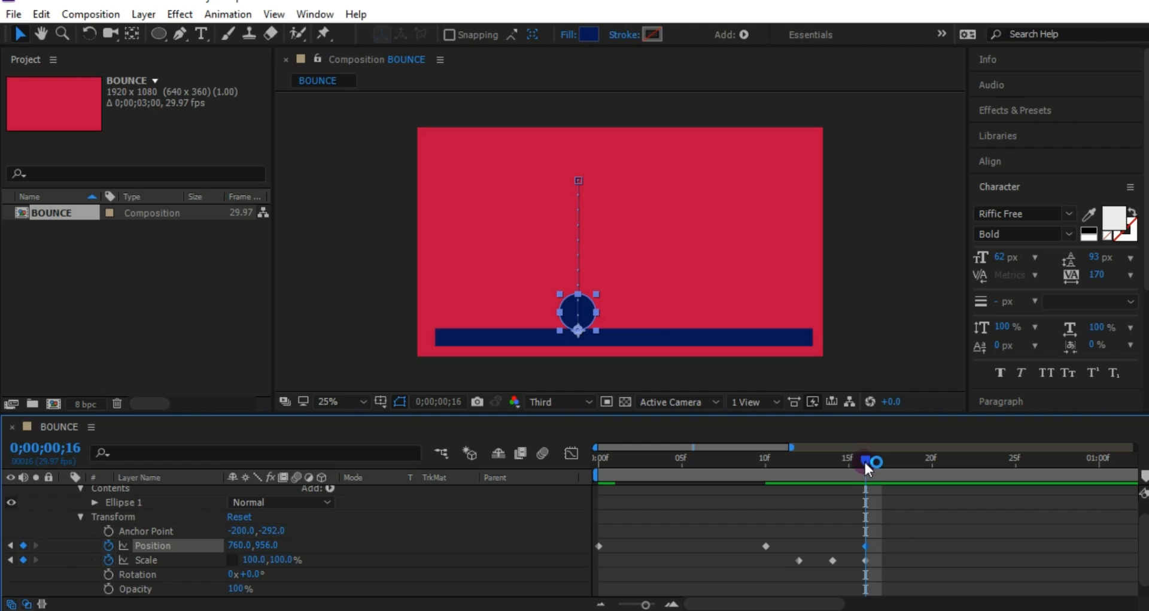
Step: Step through the frames from the ball's landing to 0;00;00;17 to check the squash
{"action": "left_click_drag", "start_coordinate": [853, 463], "coordinate": [779, 505]}
{"action": "key", "text": "Page_Down"}
{"action": "key", "text": "Page_Down"}
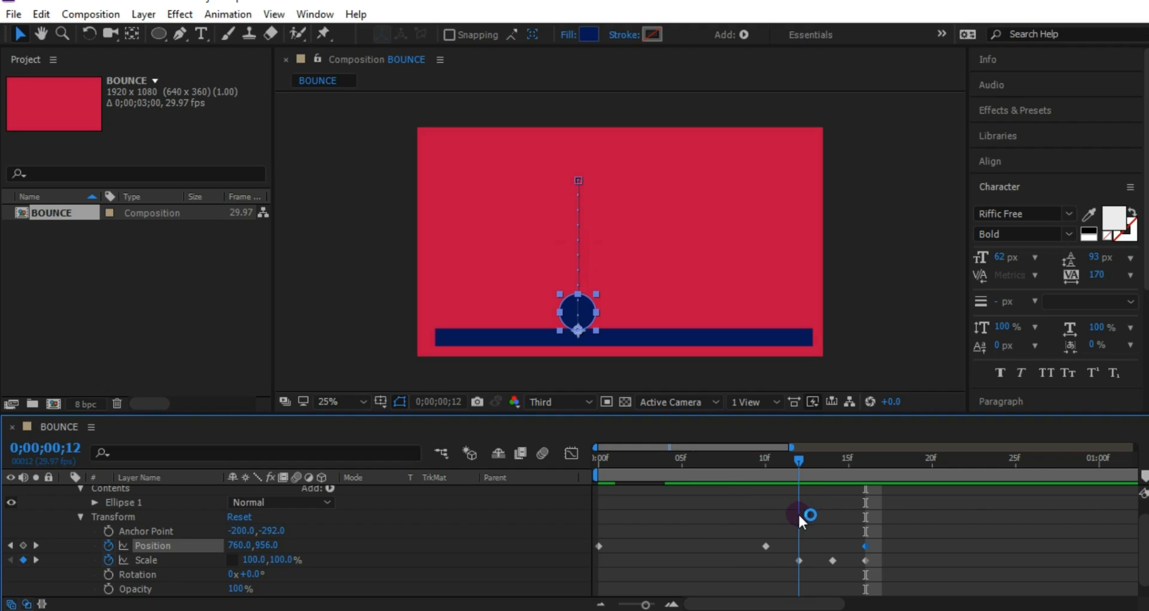
{"action": "key", "text": "Page_Down"}
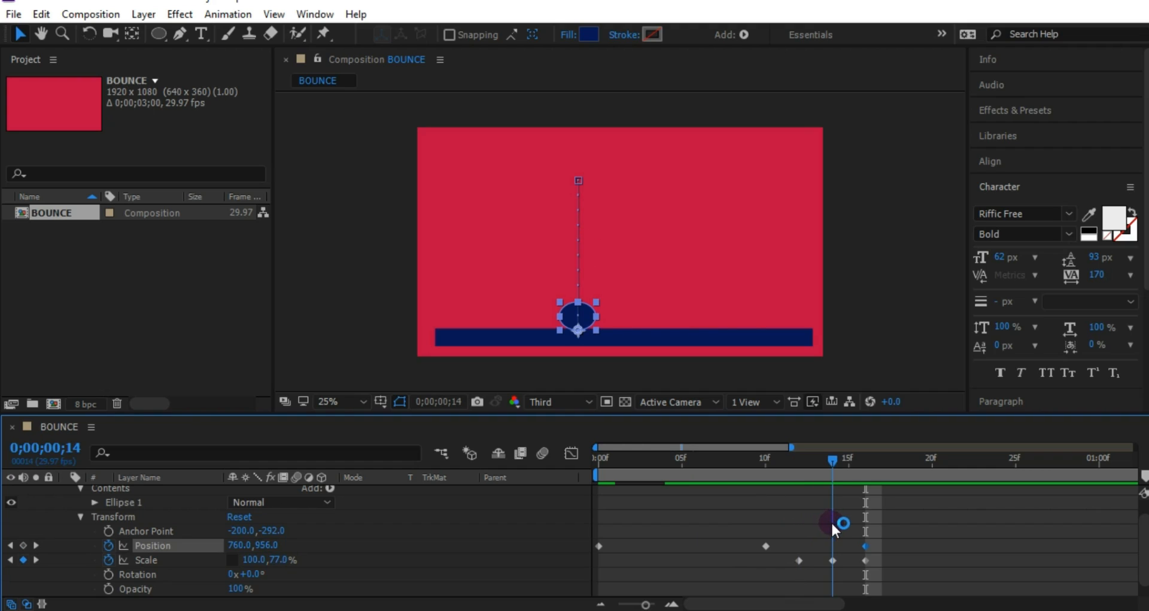
{"action": "key", "text": "Page_Down"}
{"action": "key", "text": "Page_Down"}
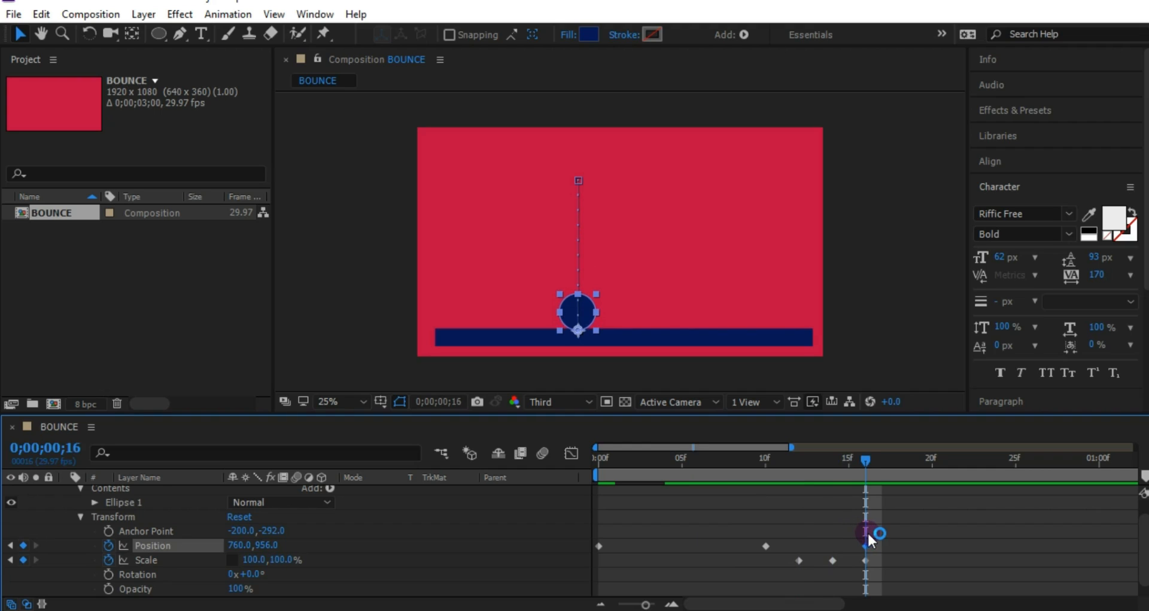
{"action": "key", "text": "Page_Down"}
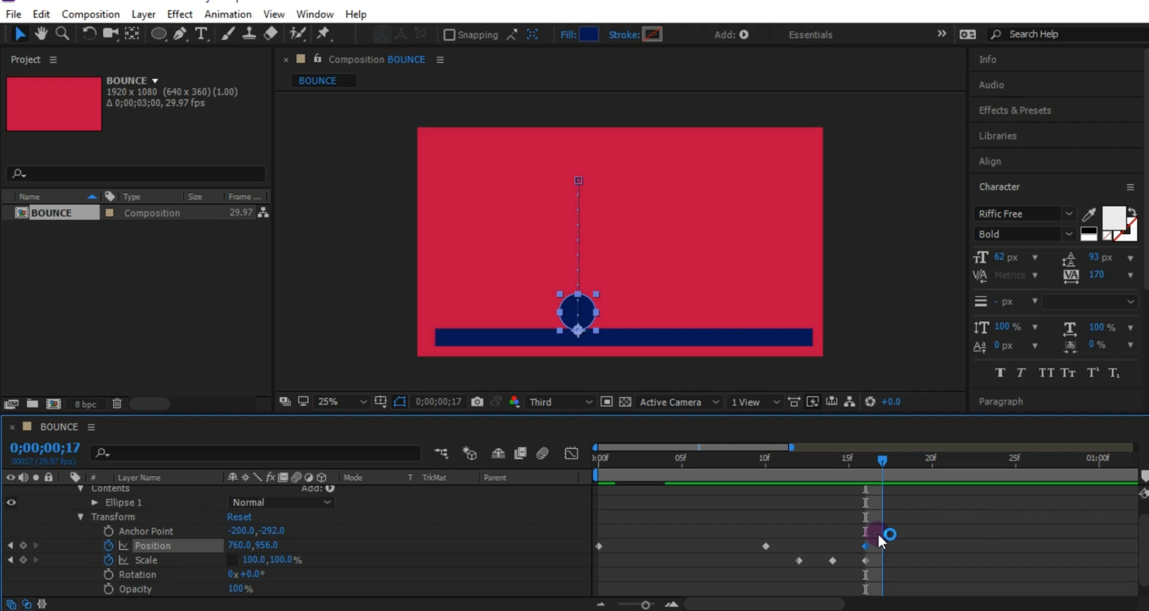
Step: Move the ball straight up to its starting height at 0;00;00;25, with Position at 760, 252
{"action": "left_click_drag", "start_coordinate": [890, 537], "coordinate": [1009, 543]}
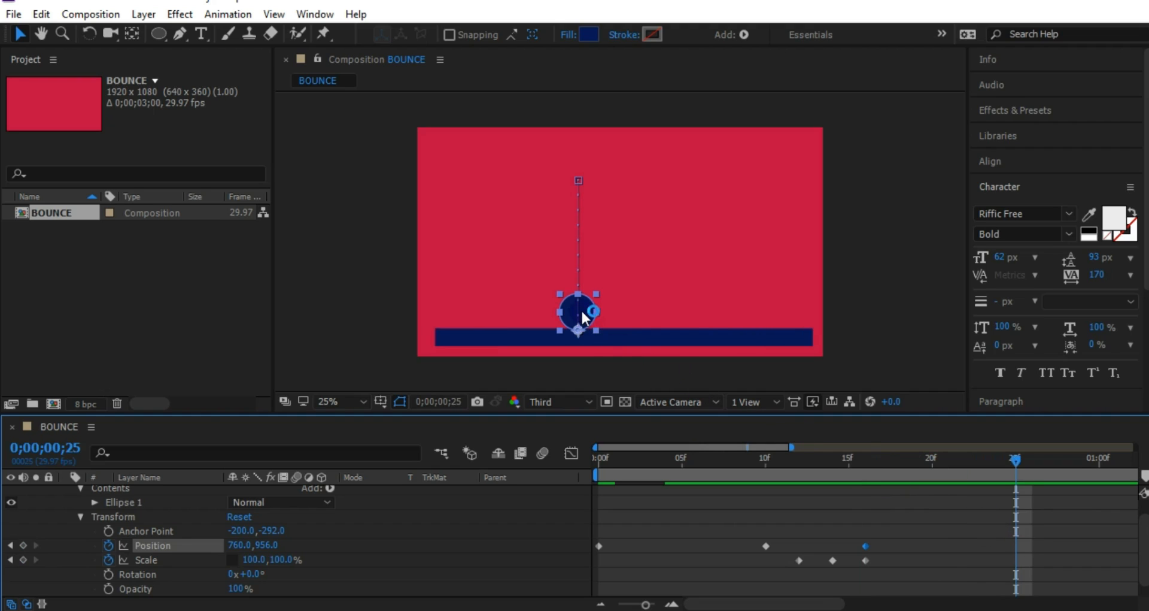
{"action": "left_click_drag", "start_coordinate": [582, 310], "coordinate": [581, 274]}
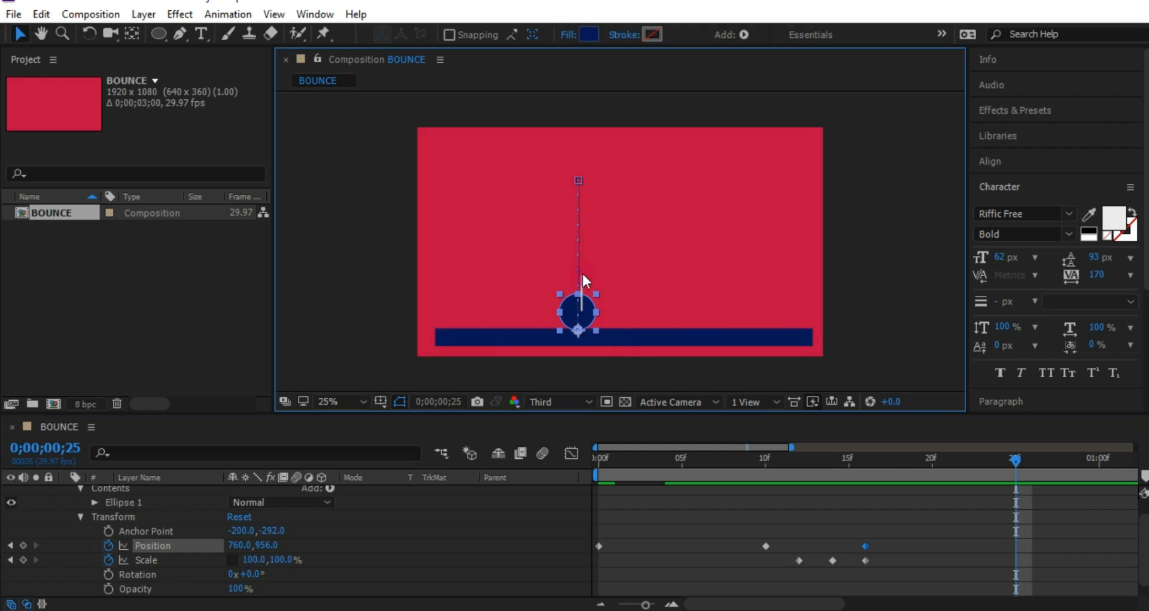
{"action": "left_click_drag", "start_coordinate": [569, 300], "coordinate": [597, 160]}
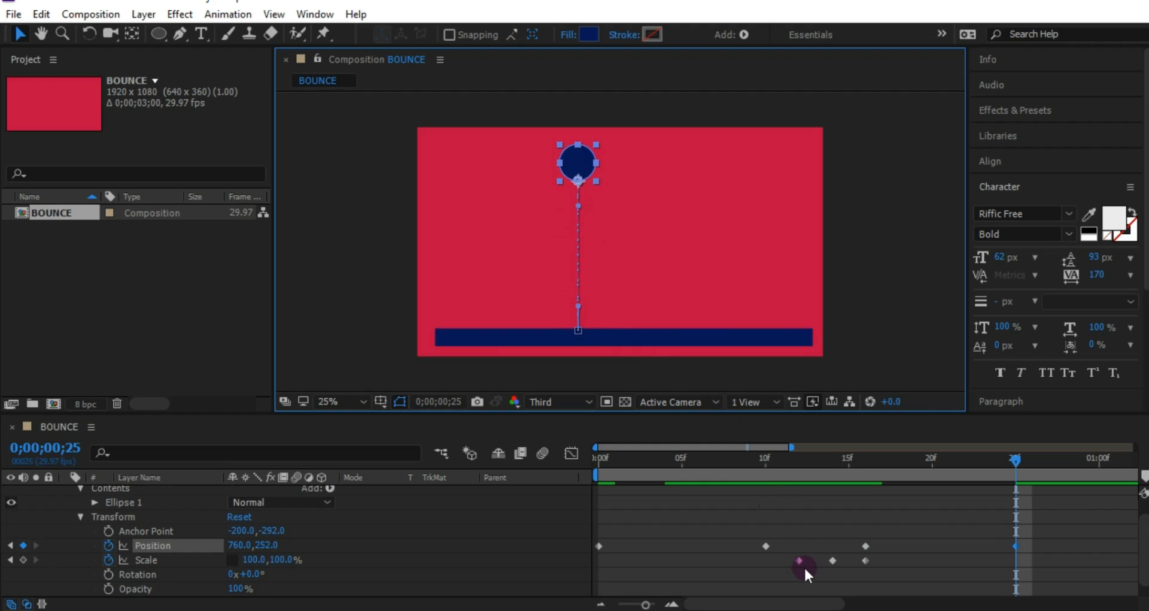
Step: Shift the three Scale keyframes and the 0;00;00;16 Position keyframe two frames earlier, and preview the bounce from the start
{"action": "left_click_drag", "start_coordinate": [792, 541], "coordinate": [841, 559]}
{"action": "left_click_drag", "start_coordinate": [1016, 458], "coordinate": [596, 485]}
{"action": "key", "text": "space"}
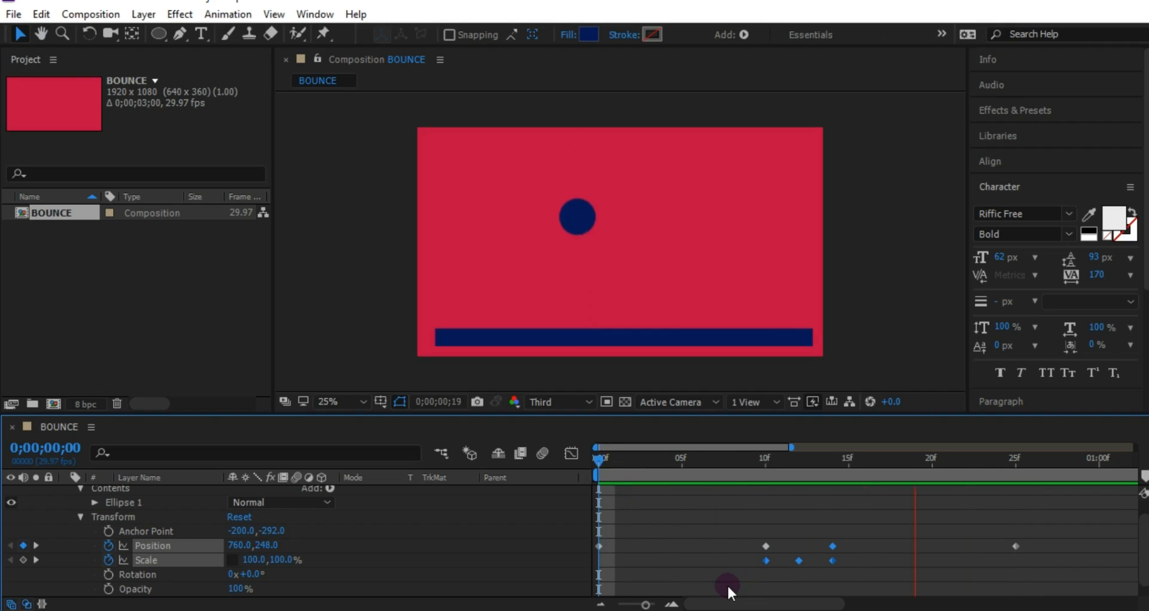